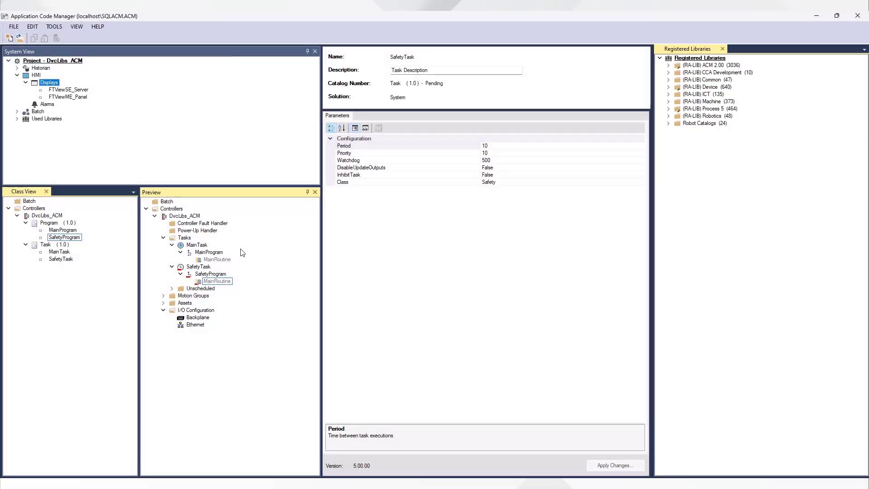
Start adding a new object to MainTask, filtering the library list by 755 with all revisions shown
click(197, 245)
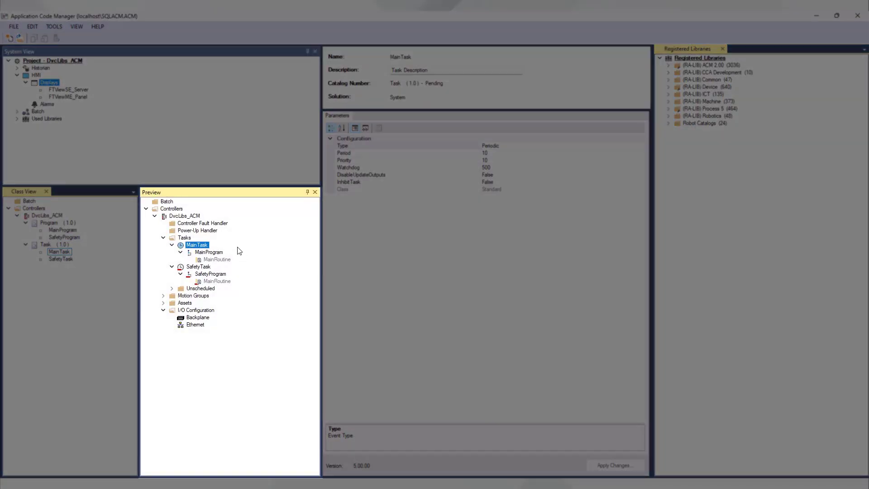
right_click(240, 250)
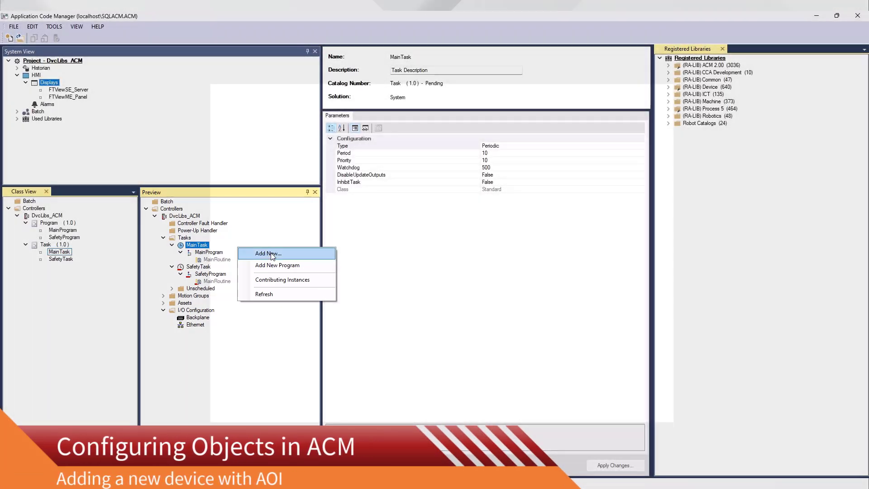
click(272, 254)
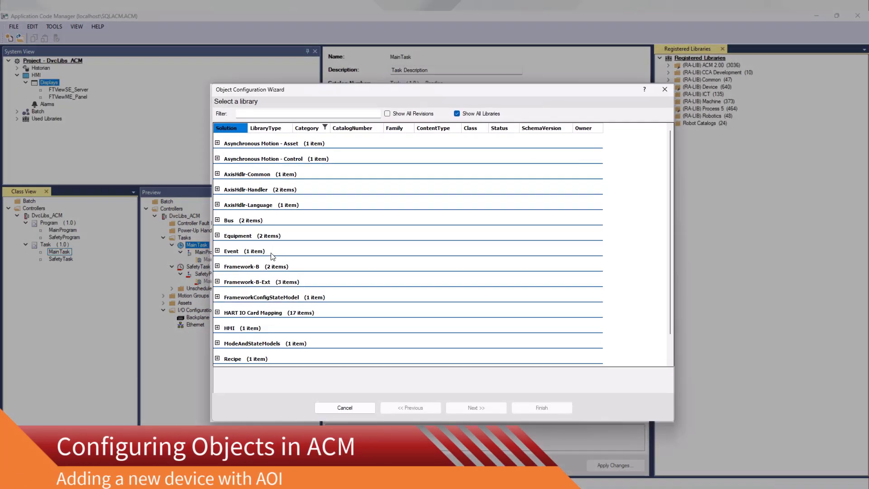
click(268, 113)
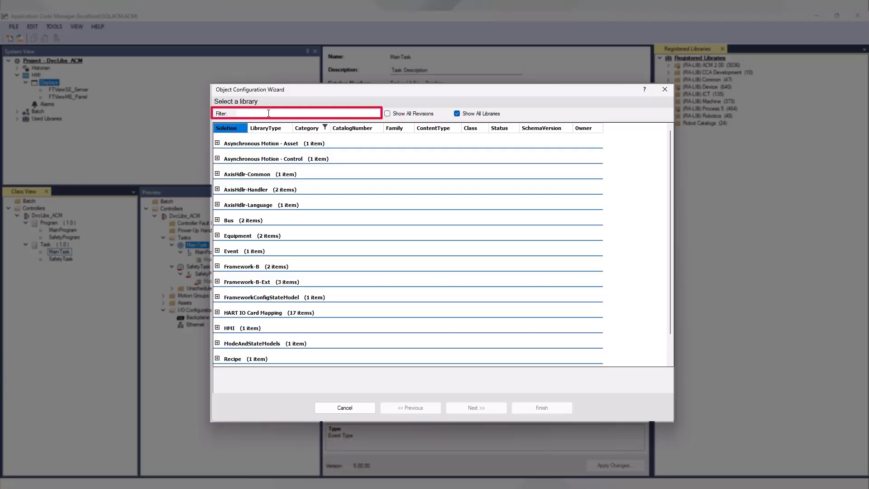
text(755)
click(387, 113)
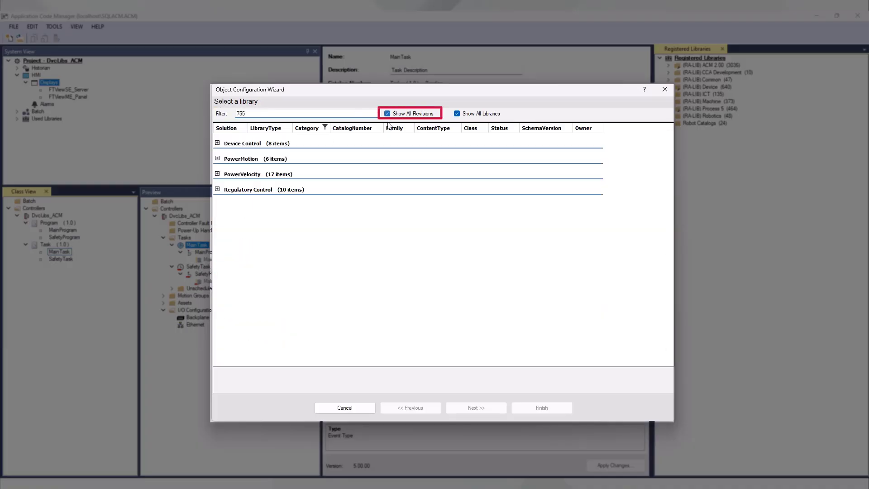
Choose the raC_LD_Dvc_PF755 (3.4) device library from the PowerVelocity group and proceed to its configuration
click(217, 173)
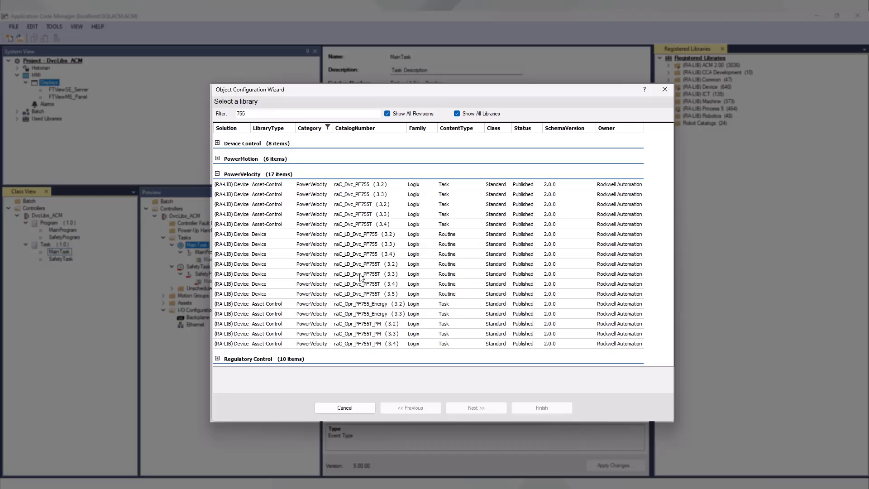
click(363, 254)
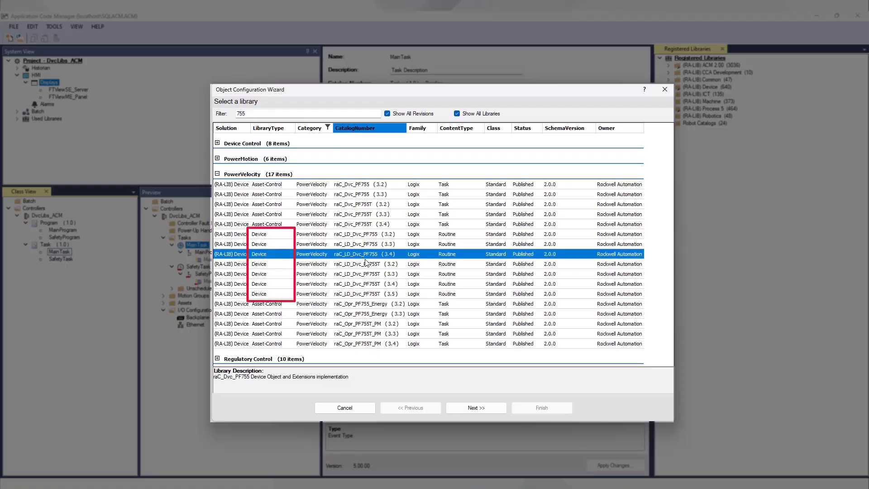
click(488, 408)
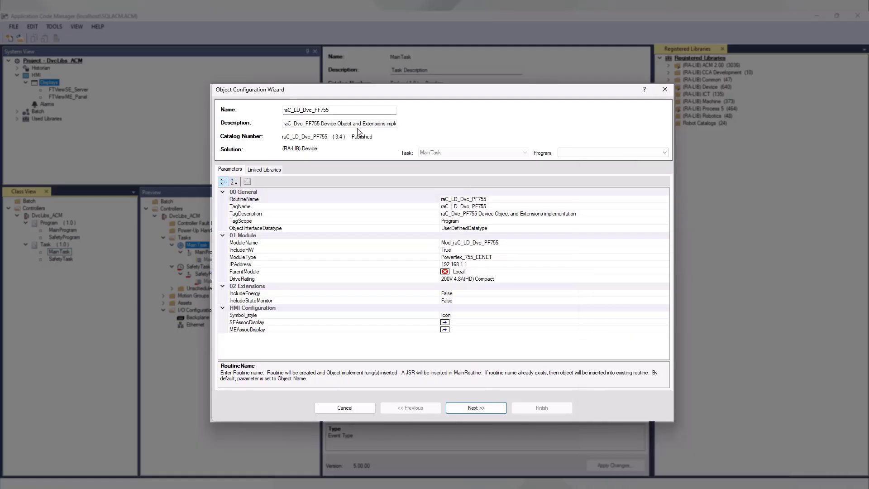
Name the object Pump100_Dvc and give it the description "Intake Pump VSD - PF755"
drag(346, 110, 290, 112)
double_click(289, 112)
text(Pum)
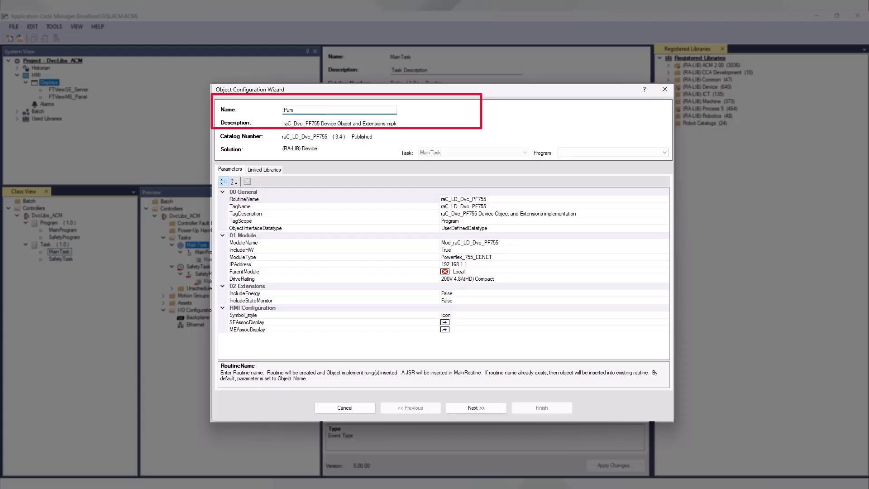
text(p100_Dvc)
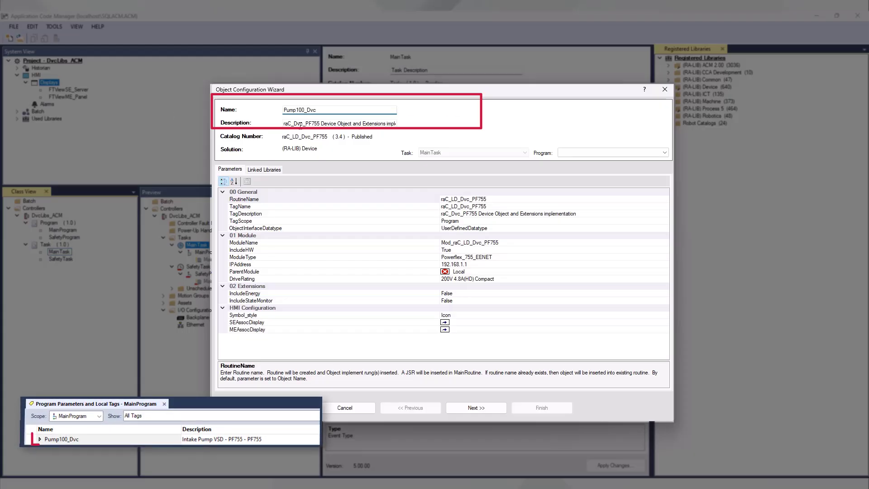
key(Tab)
text(Int)
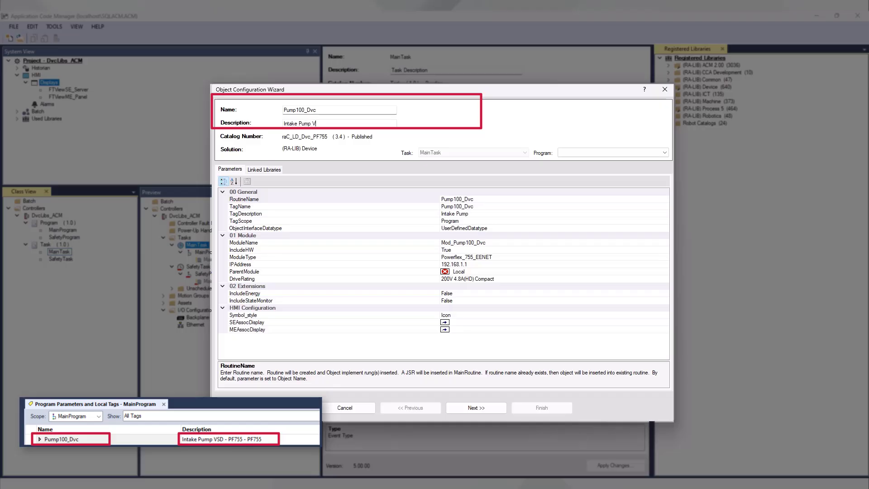
text(D - PF755)
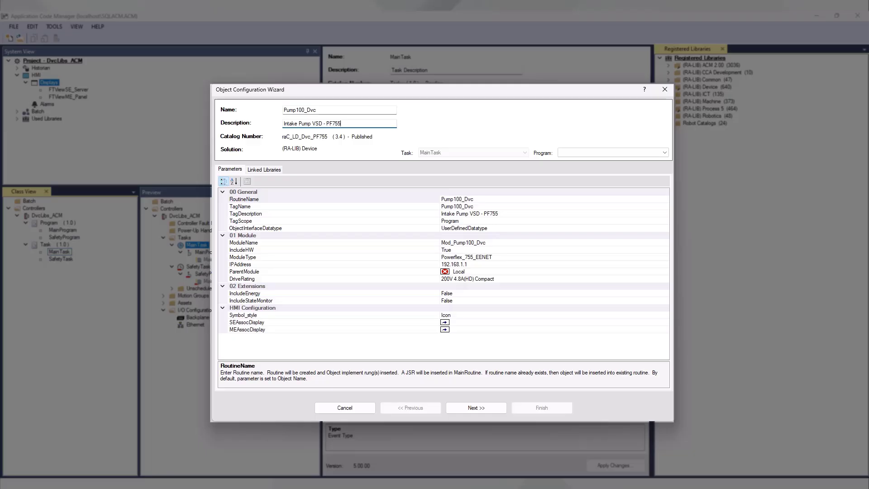
Assign the object to MainProgram and review the available TagScope options
click(603, 154)
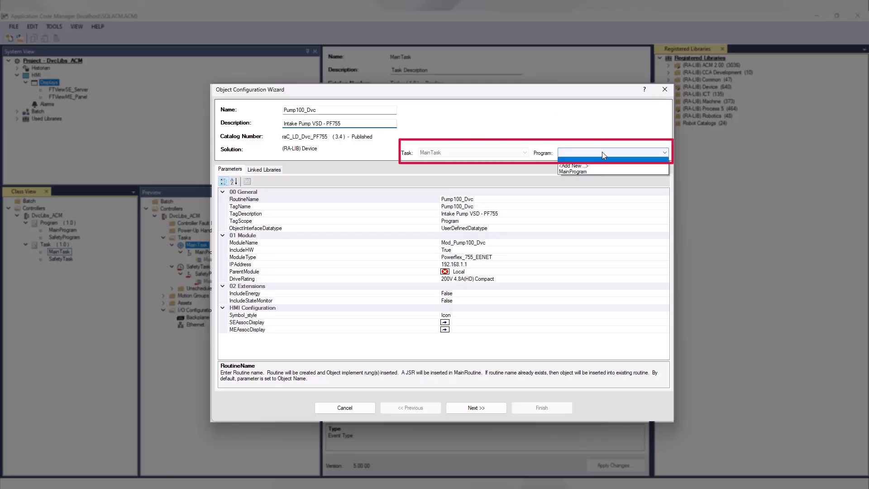
click(590, 172)
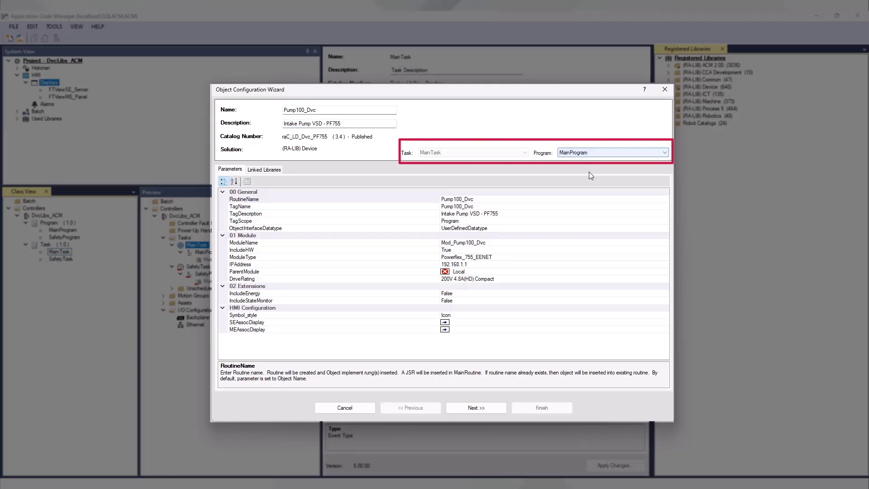
click(528, 220)
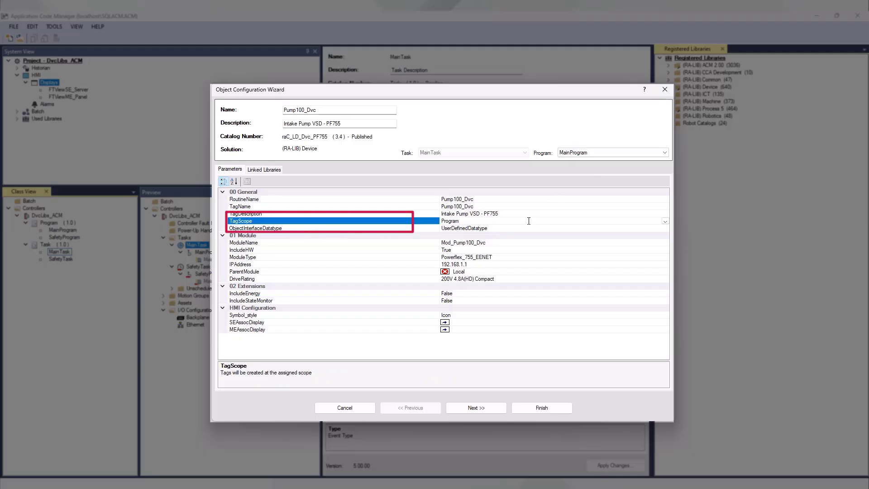
click(665, 221)
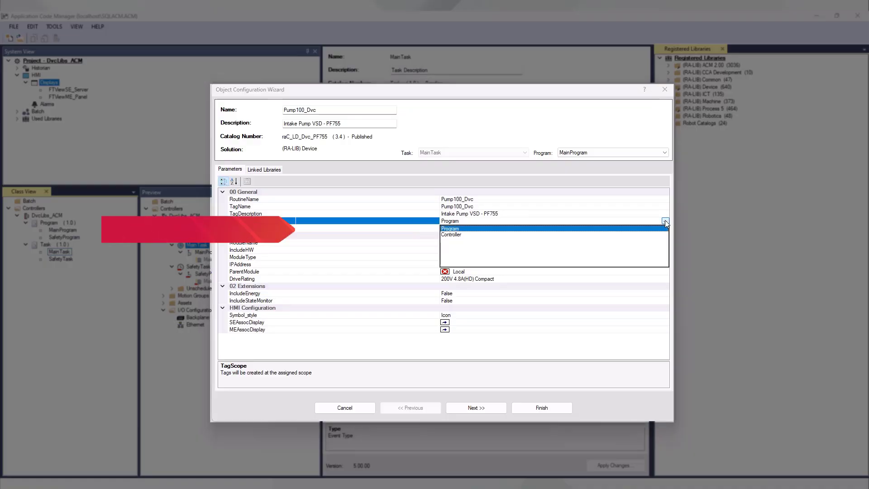
click(664, 221)
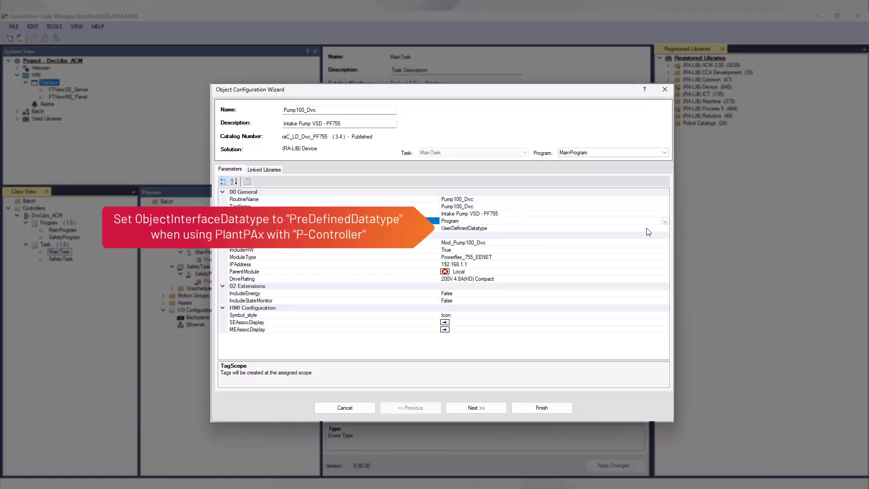
Switch ObjectInterfaceDatatype to PredefinedDatatype and back to UserDefinedDatatype
click(649, 228)
click(665, 228)
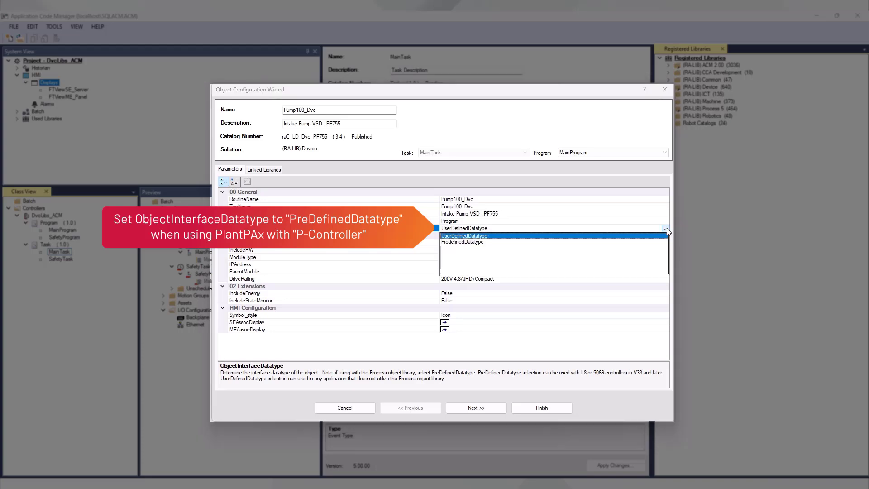
click(447, 242)
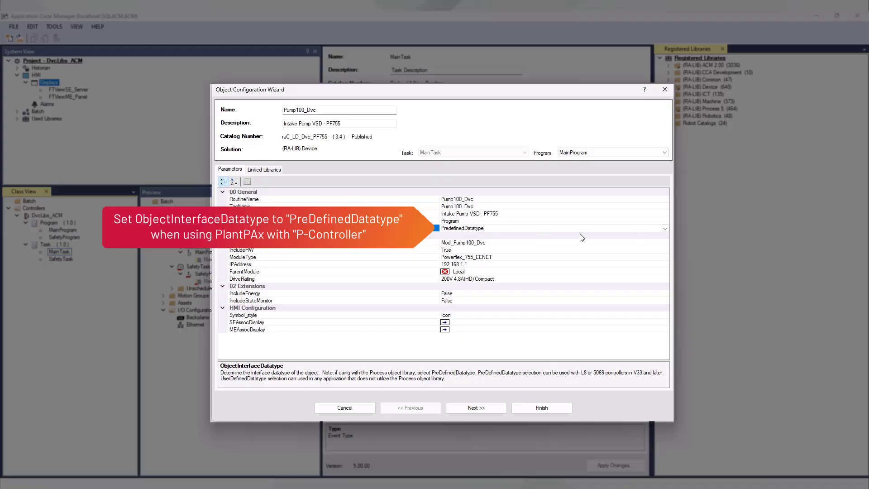
click(665, 228)
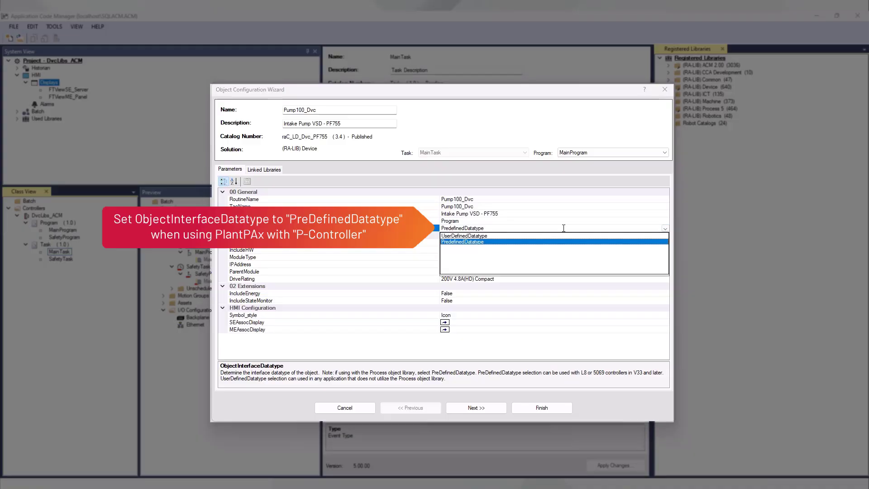
click(501, 236)
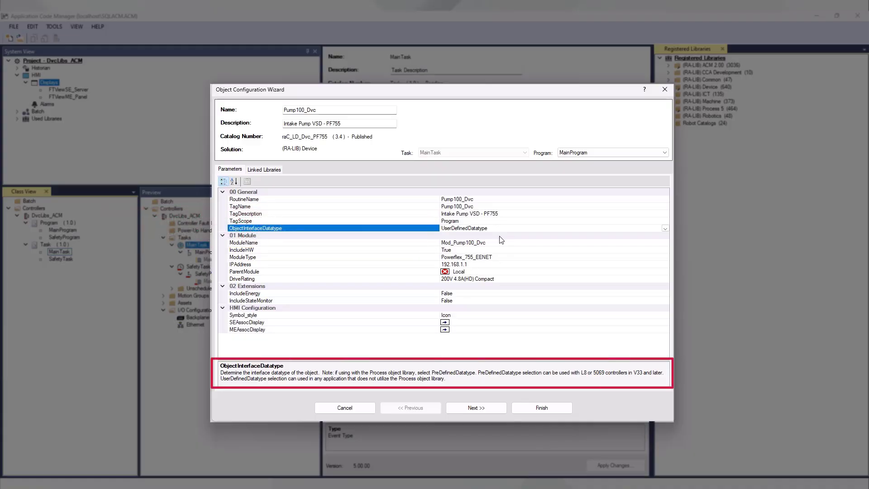
Check the available options for the module's IncludeHW parameter
click(498, 264)
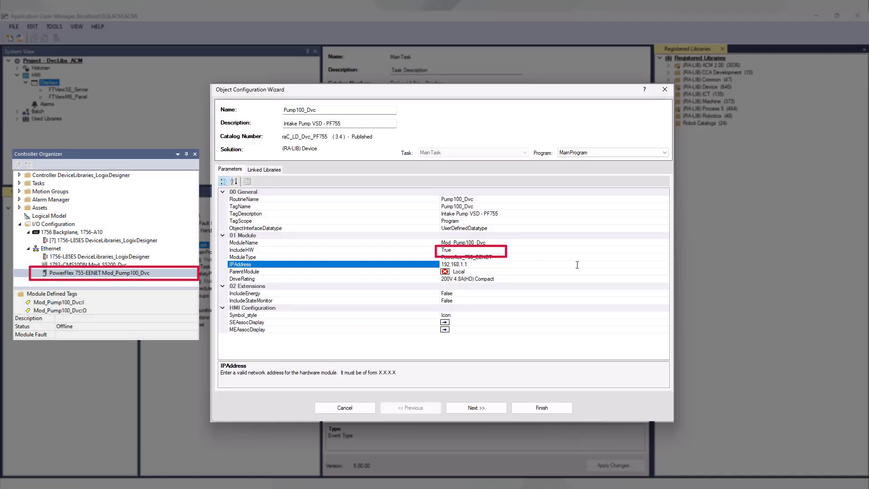
click(543, 250)
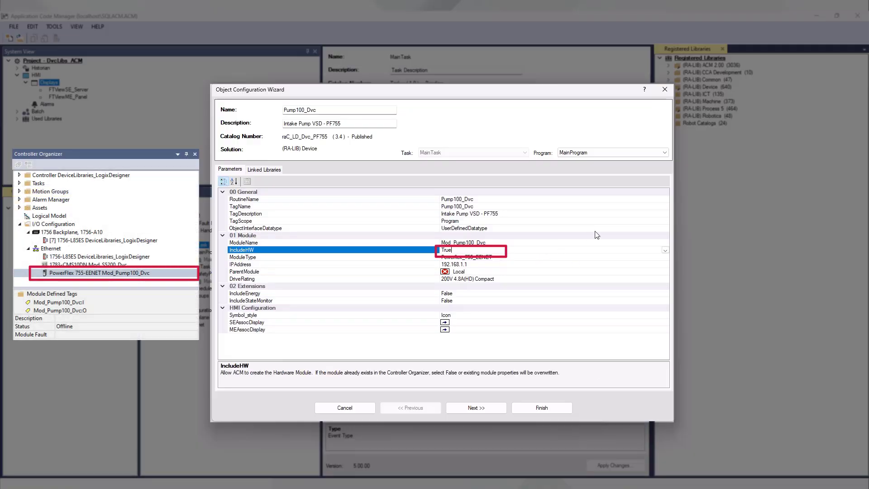
click(665, 250)
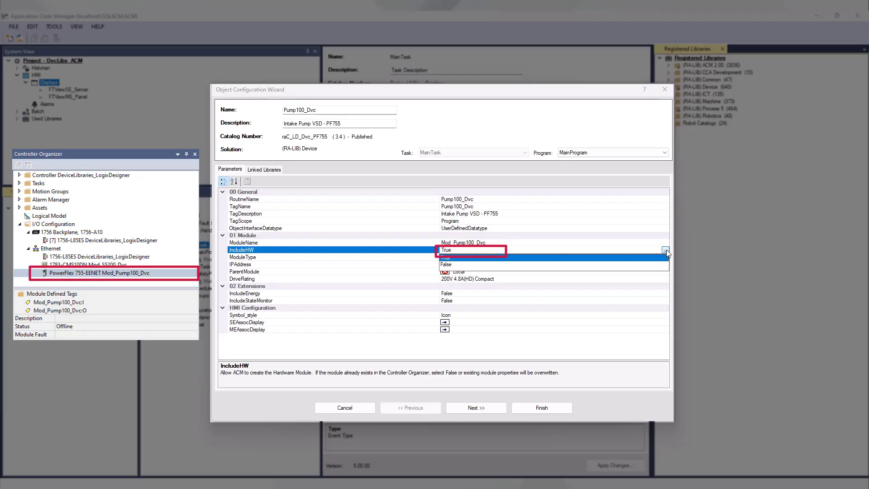
click(665, 250)
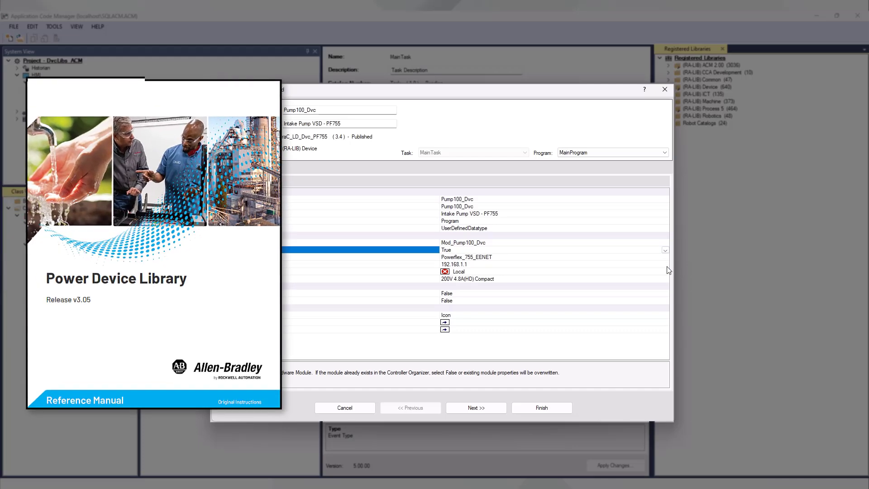
Set the module's IPAddress to 192.168.1.15 and its DriveRating to 200V 4.8A(HD) Standard
click(665, 264)
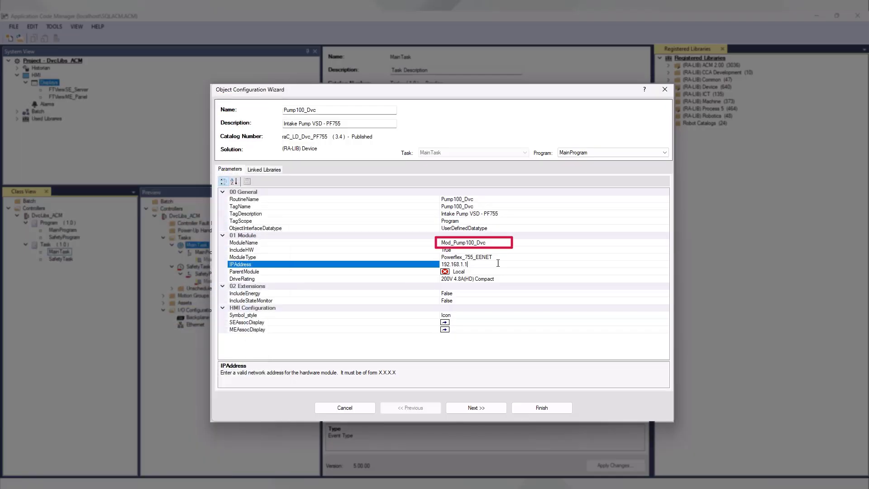
click(645, 271)
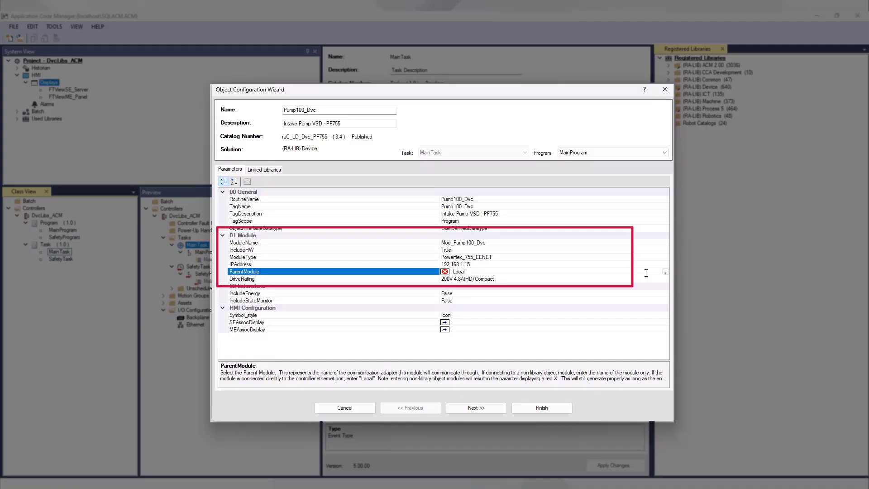
click(595, 280)
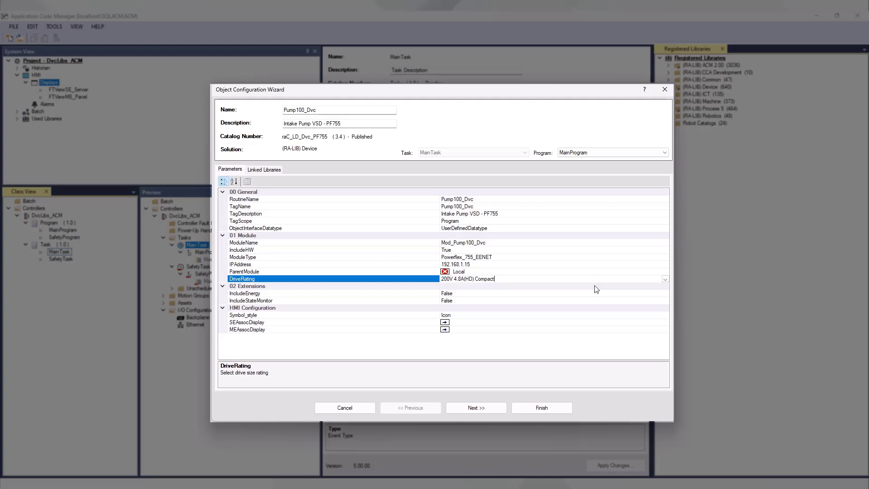
click(665, 279)
click(490, 293)
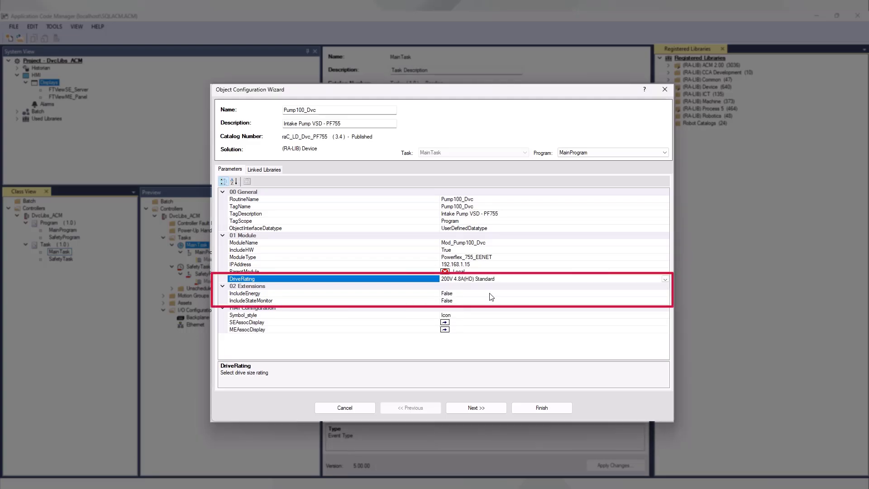
Enable the energy and state monitor extensions by setting IncludeEnergy and IncludeStateMonitor to True
click(491, 295)
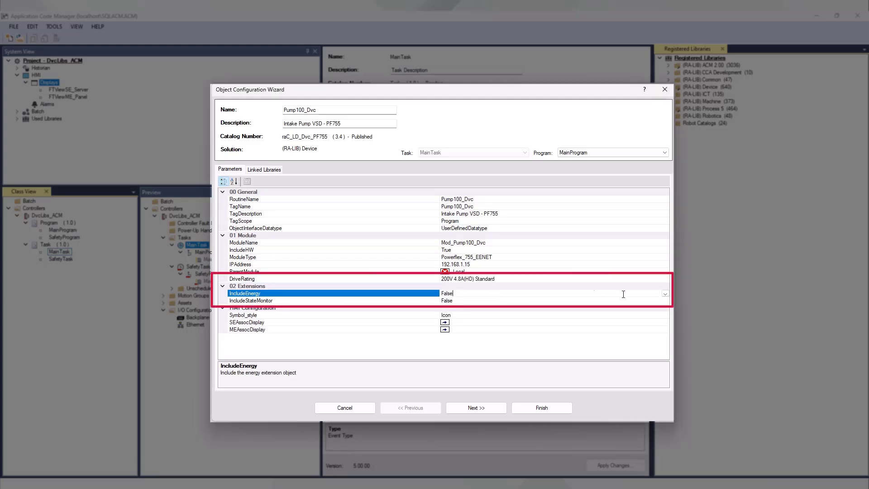
click(666, 293)
click(458, 300)
click(657, 300)
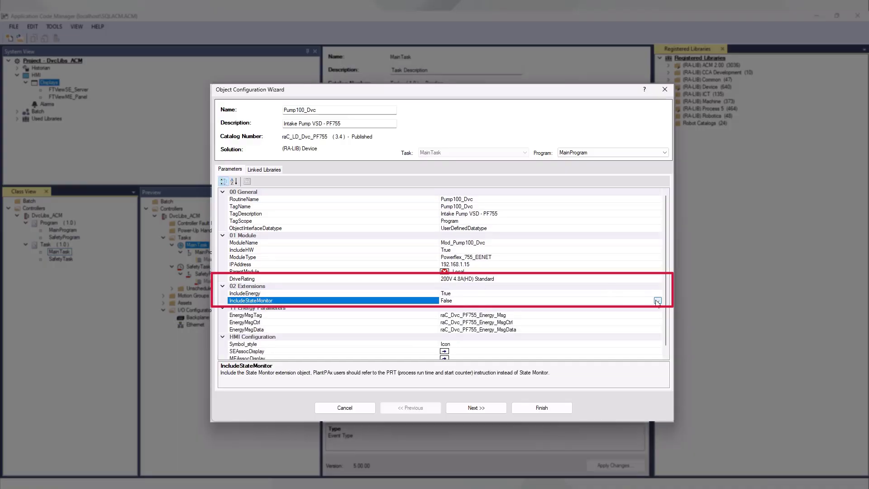
click(657, 300)
click(472, 309)
scroll(498, 304, down, 1)
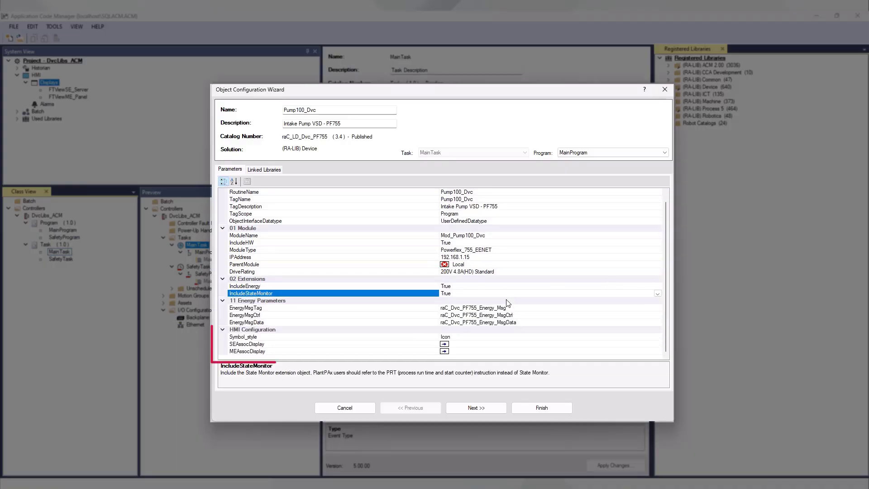
Select Text as the Symbol_style launch button type in the HMI configuration
click(470, 339)
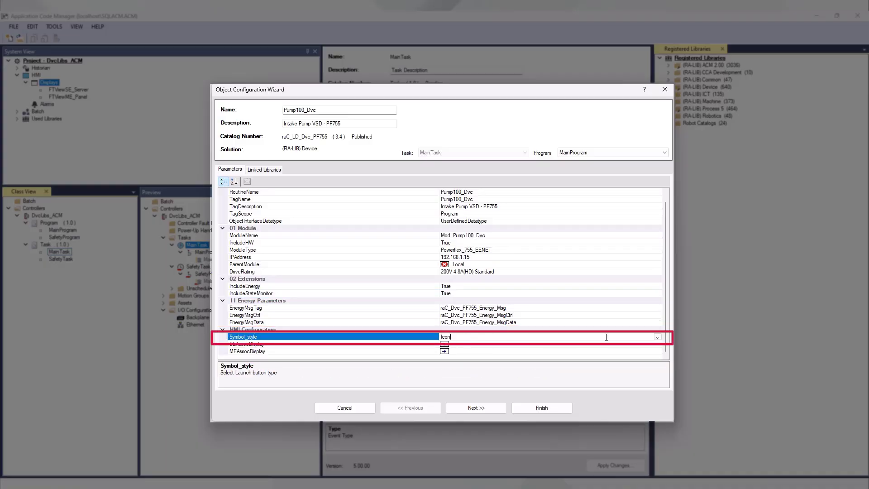
click(657, 338)
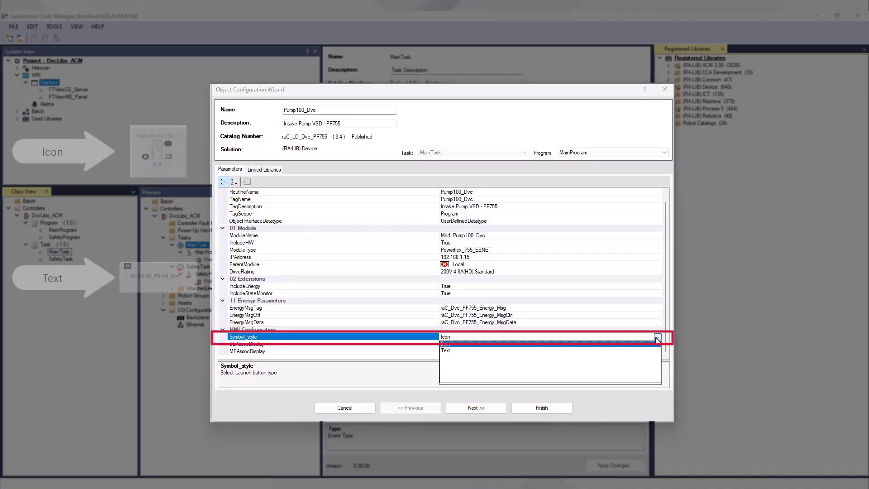
click(455, 351)
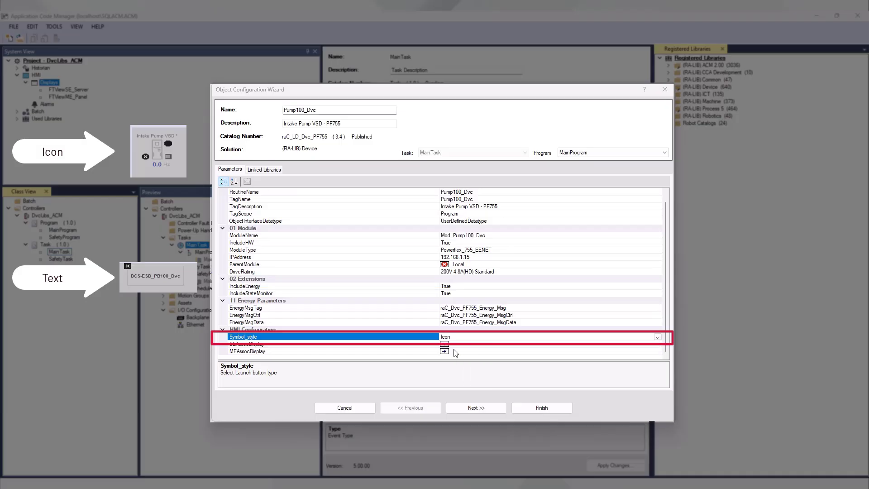
Set Symbol_style to Icon and assign the Devices_SE display of FTViewSE_Server as the SEAssocDisplay
click(657, 338)
click(486, 348)
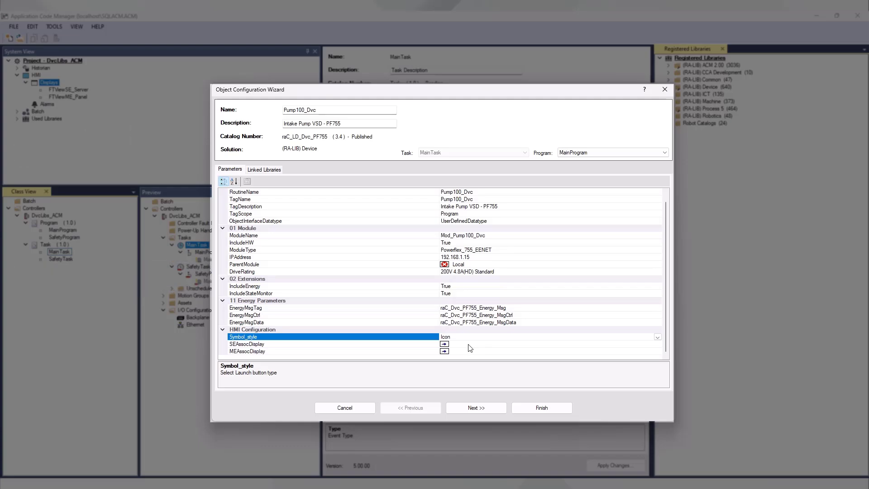
click(468, 344)
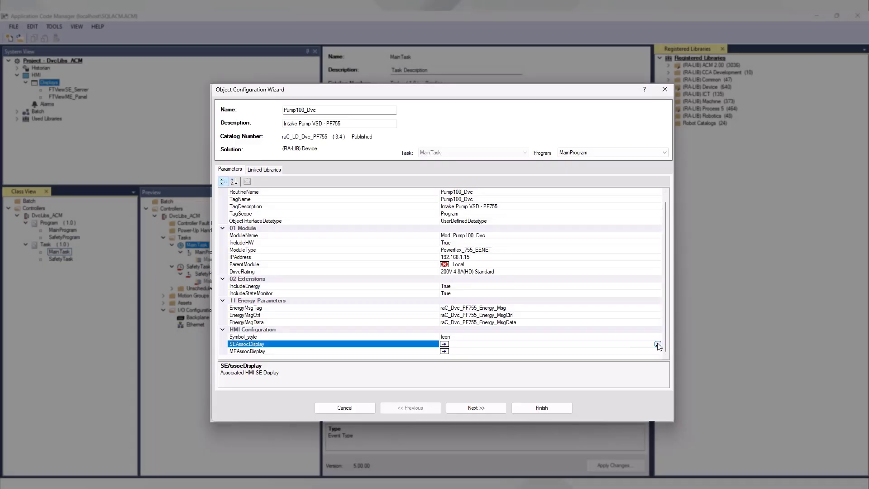
click(657, 344)
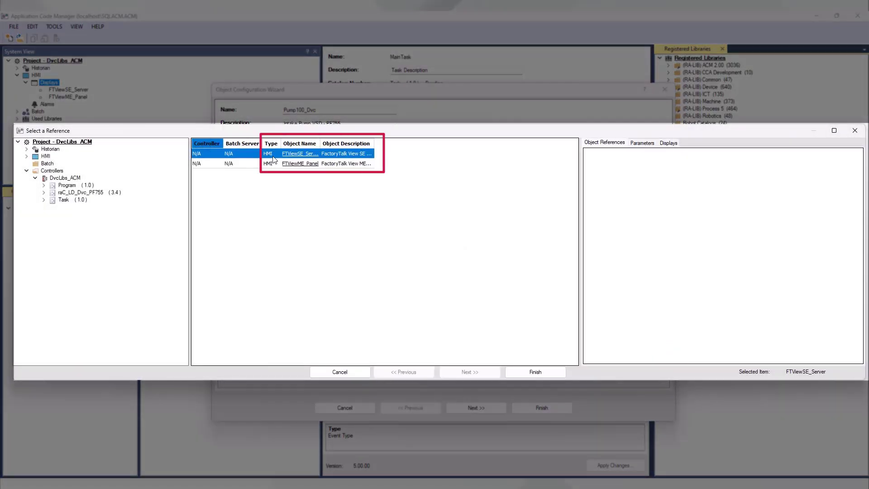
click(271, 155)
click(669, 142)
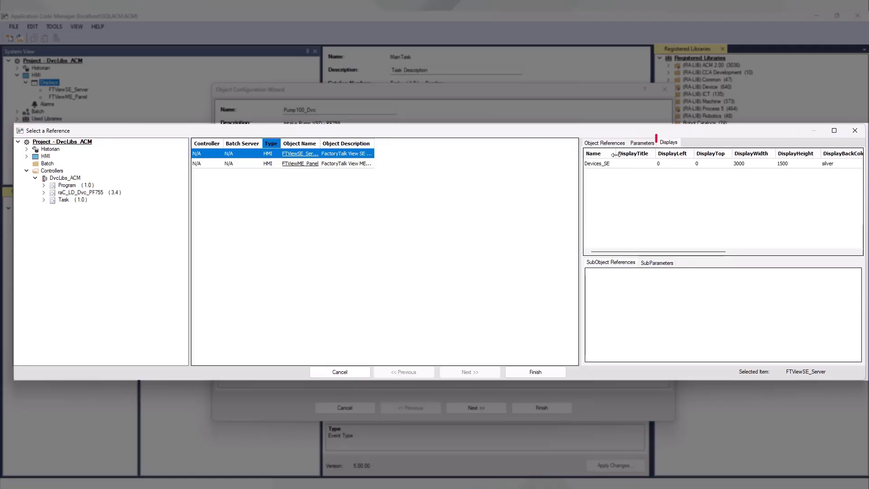
click(606, 166)
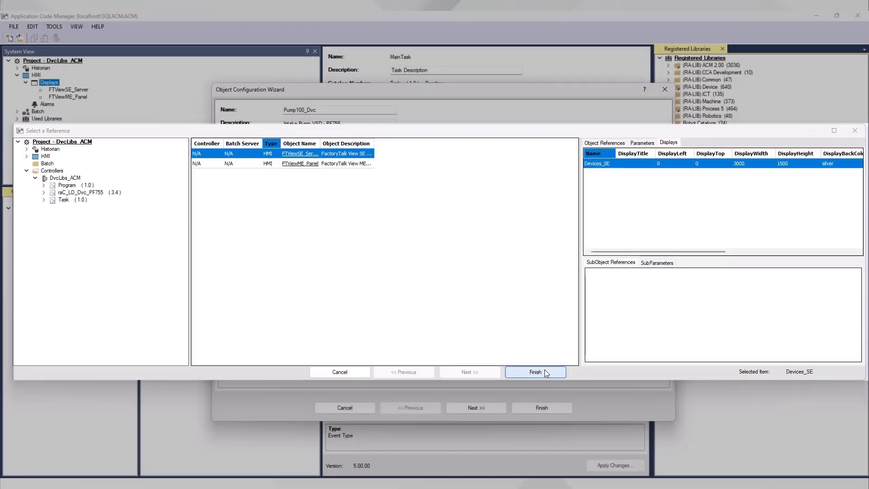
click(535, 372)
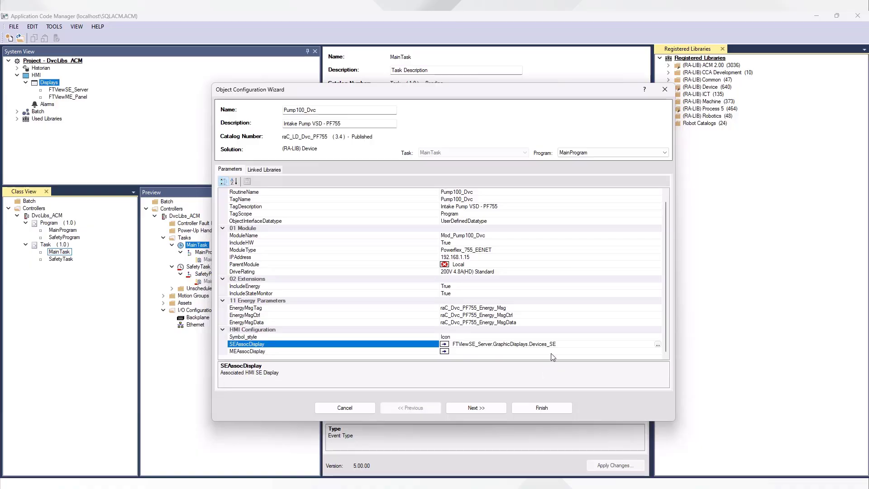
Assign the Devices_ME display of FTViewME_Panel as the MEAssocDisplay
click(657, 352)
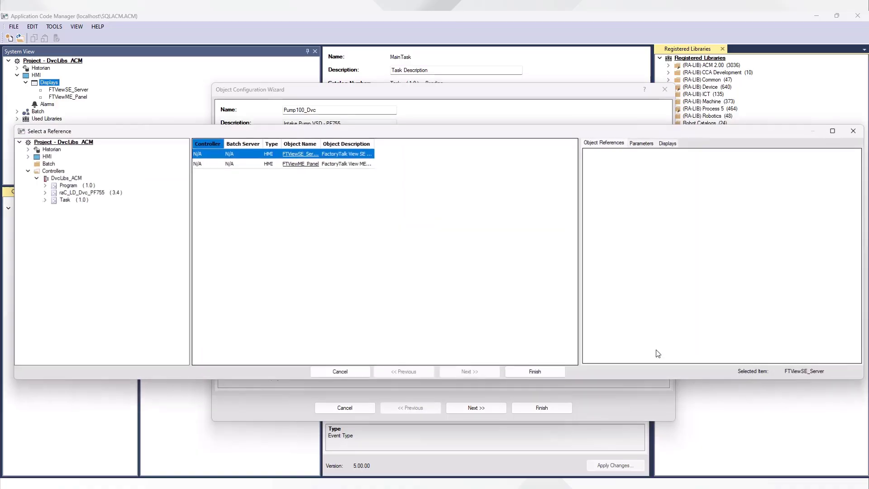
click(266, 163)
drag(374, 144, 439, 144)
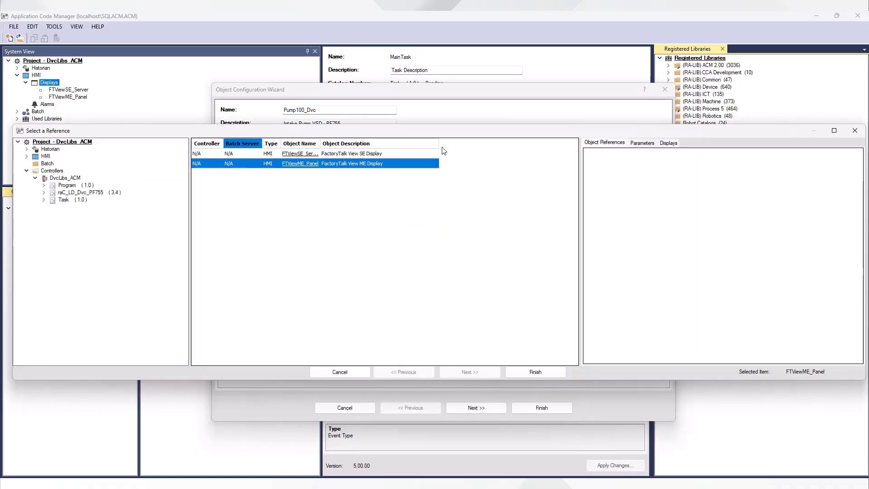
click(668, 143)
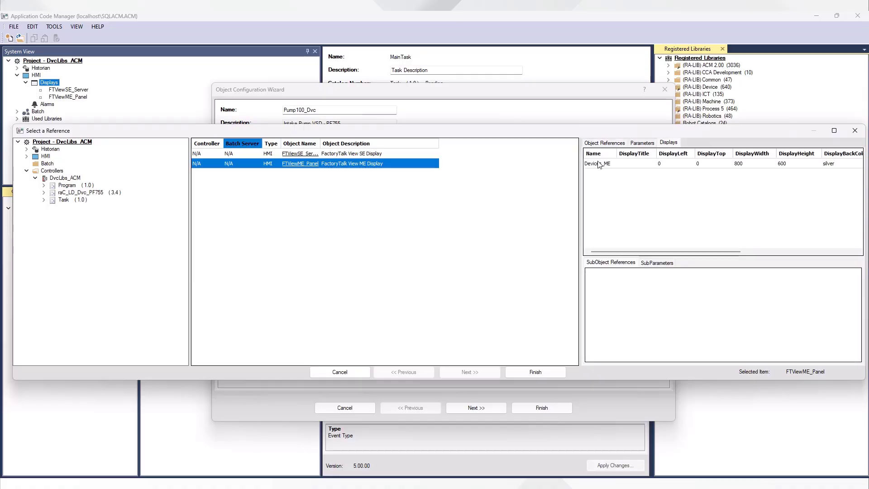
click(559, 372)
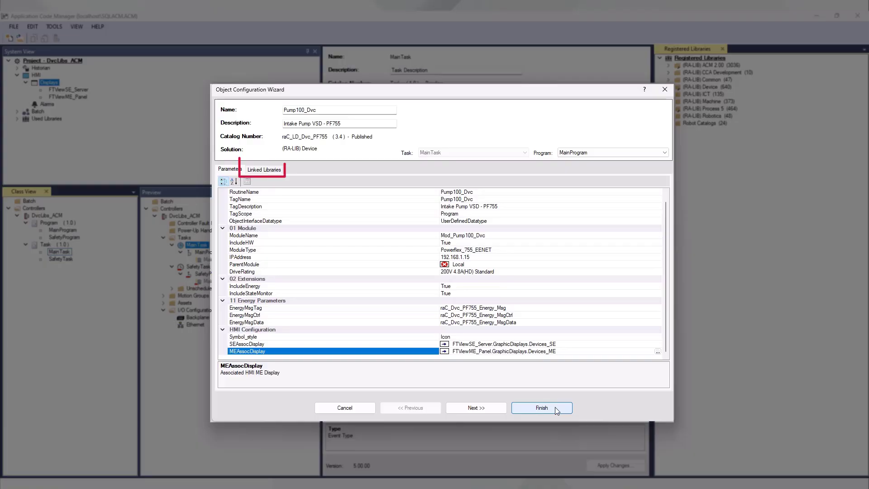
Auto-create the linked library objects for Pump100_Dvc and finish its configuration
click(472, 409)
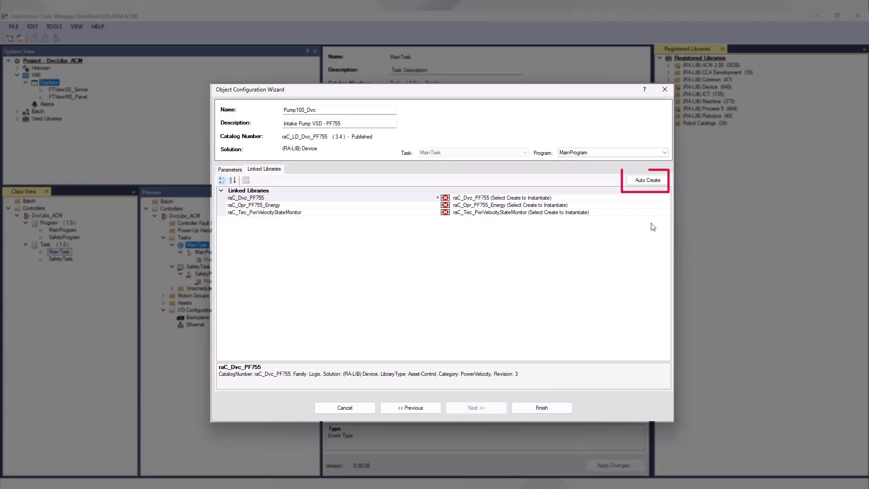
click(648, 179)
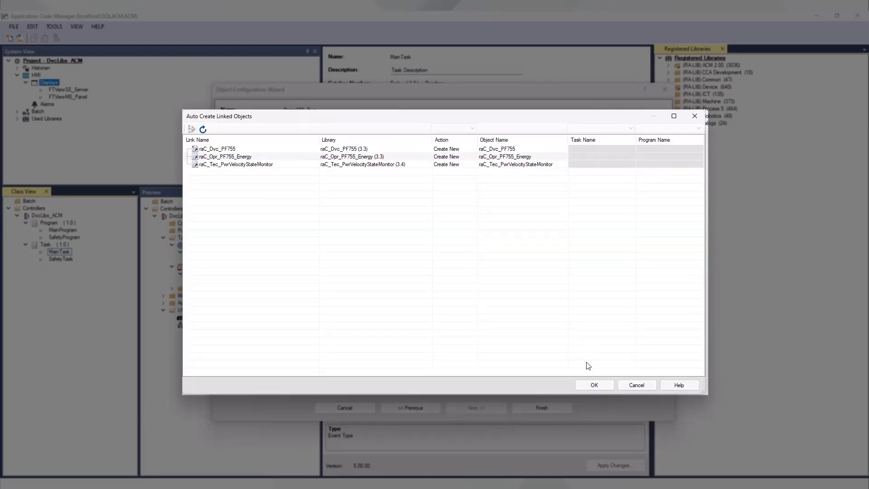
click(594, 384)
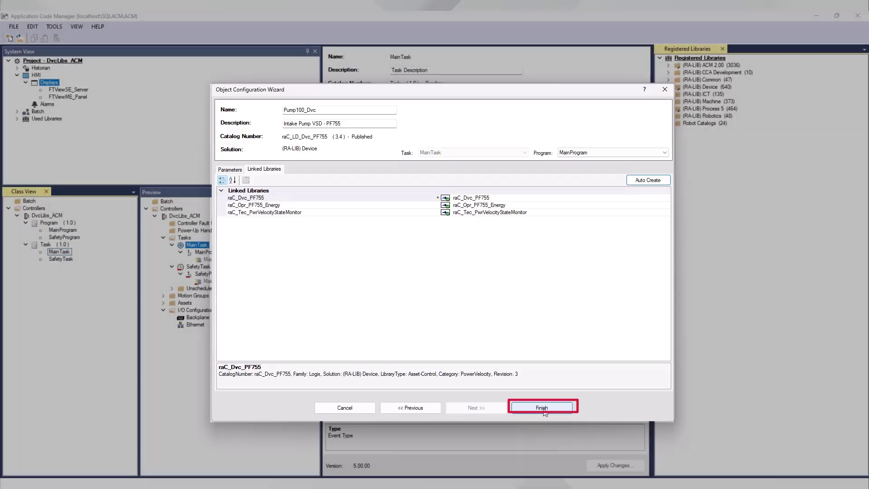
click(543, 409)
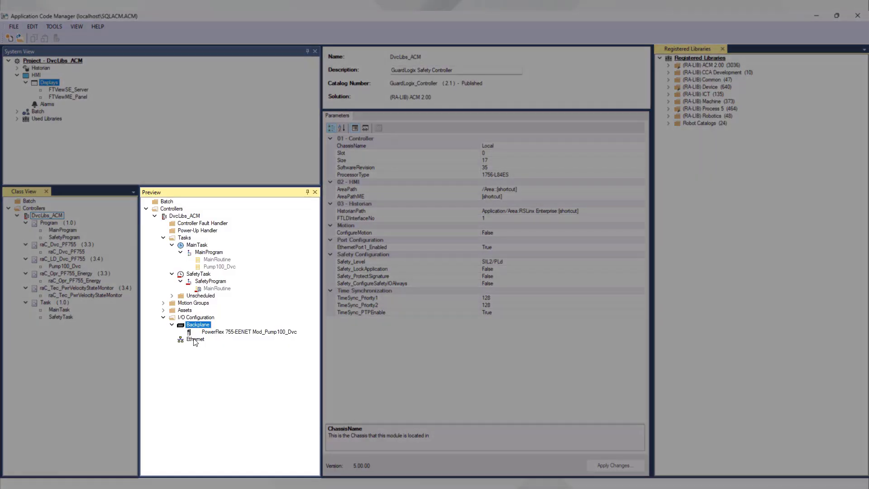
Add a new module to the Ethernet network, filtering the library by 5094 and choosing the 5094-AEN2TR/A communication adapter
click(195, 339)
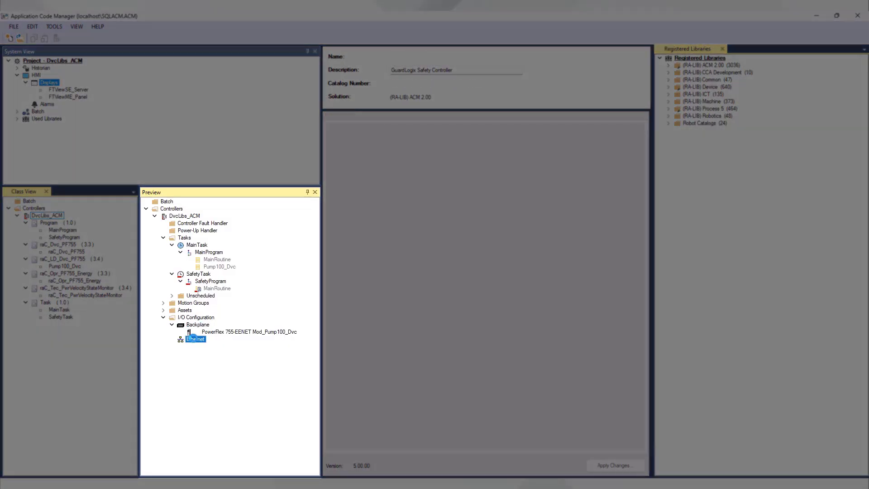
right_click(195, 341)
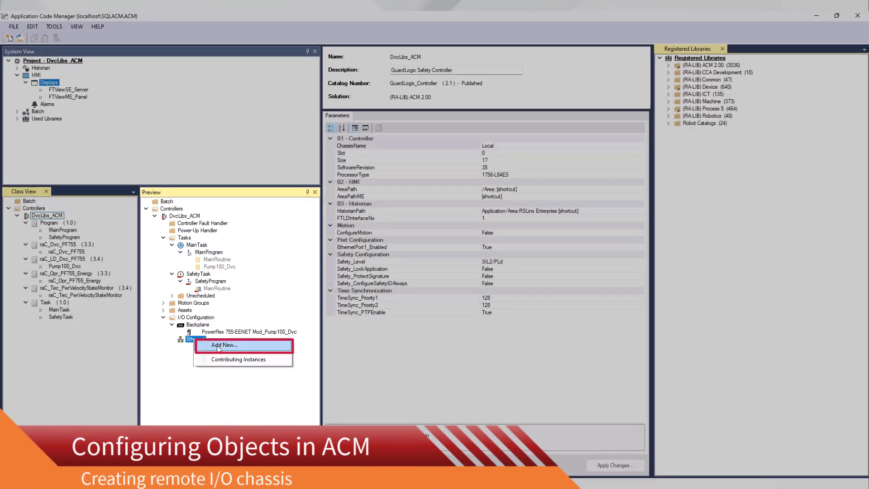
click(220, 347)
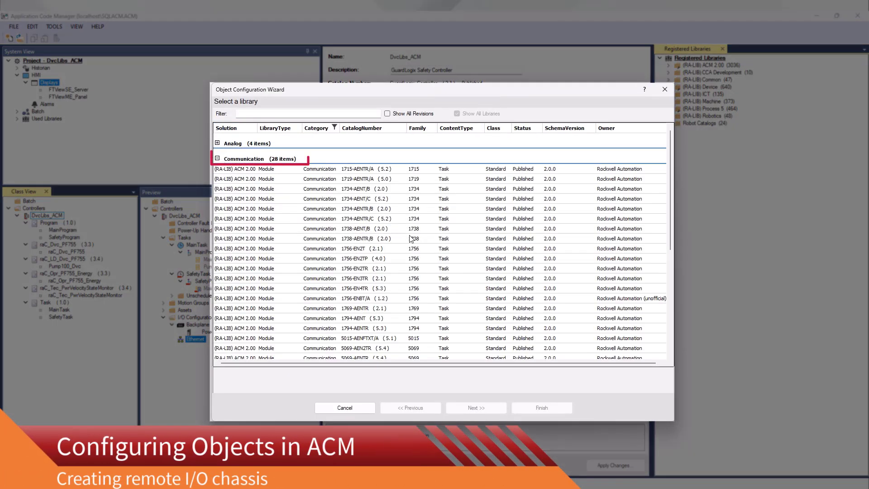
click(271, 113)
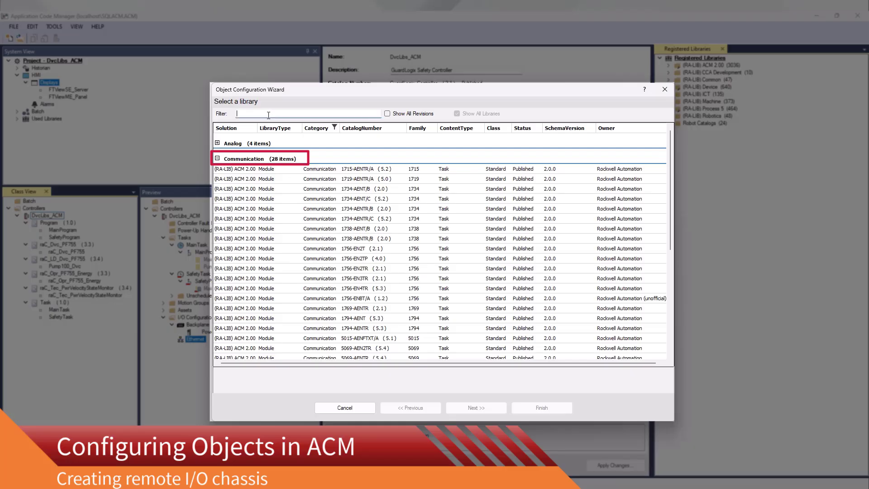
text(5094)
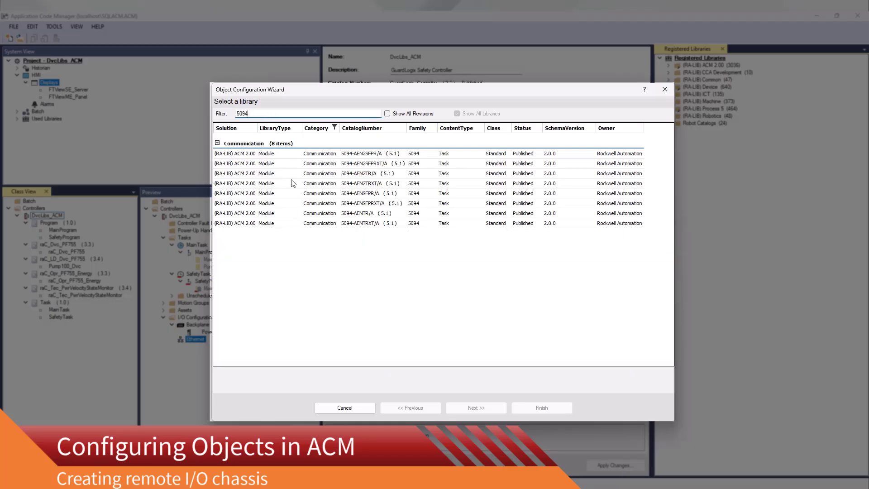
click(279, 174)
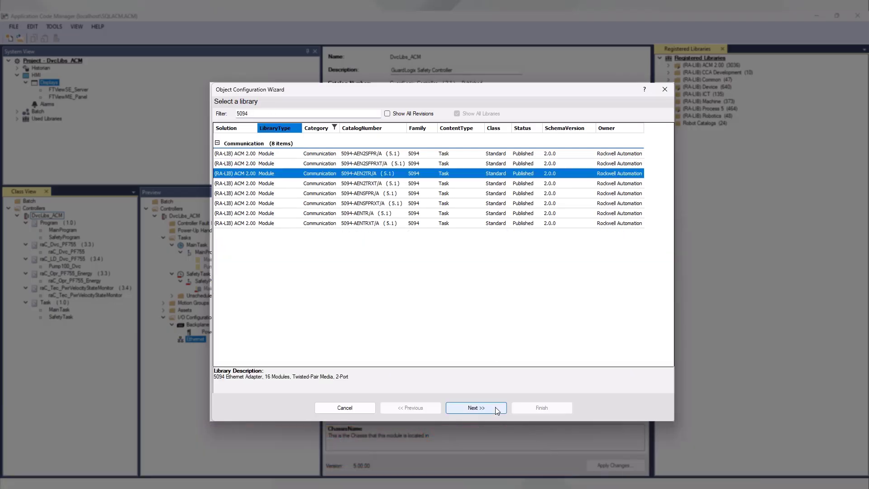
click(495, 406)
Set the adapter's ChassisName to Flex5000_IO and its Address to 192.168.1.21, and finish creating it
click(413, 219)
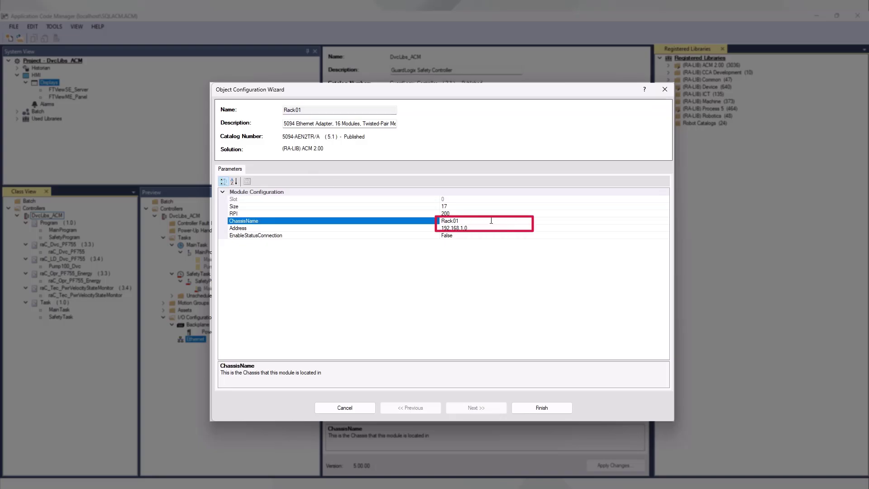
text(Flex5000_IO)
click(488, 227)
click(479, 219)
click(478, 207)
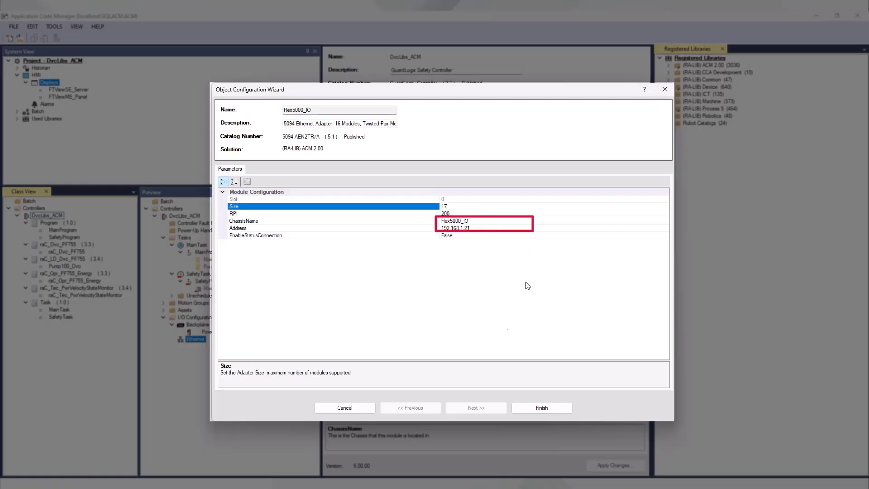
click(552, 410)
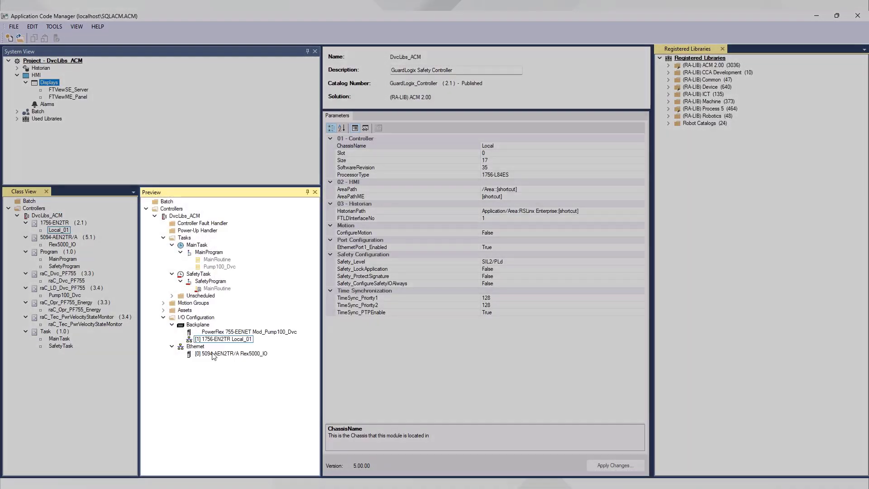
Add a new 5094-IB16/A digital input module to the Flex5000_IO adapter and open its parameters
click(212, 354)
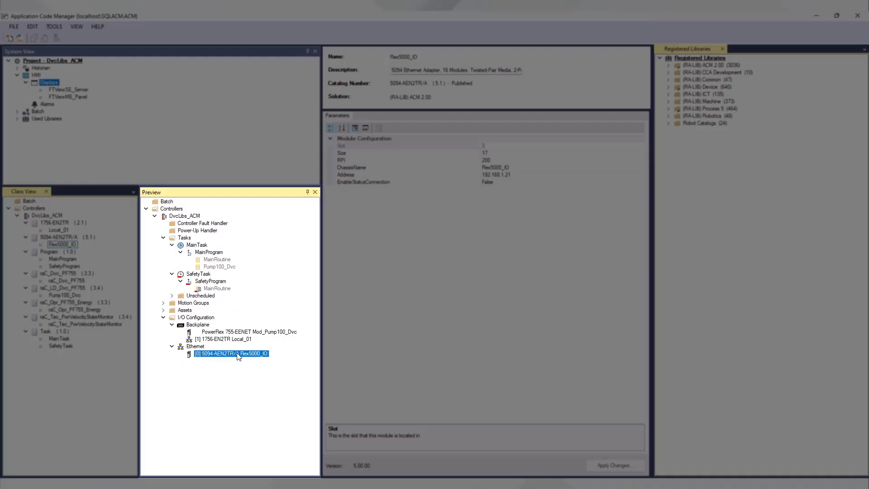
right_click(238, 356)
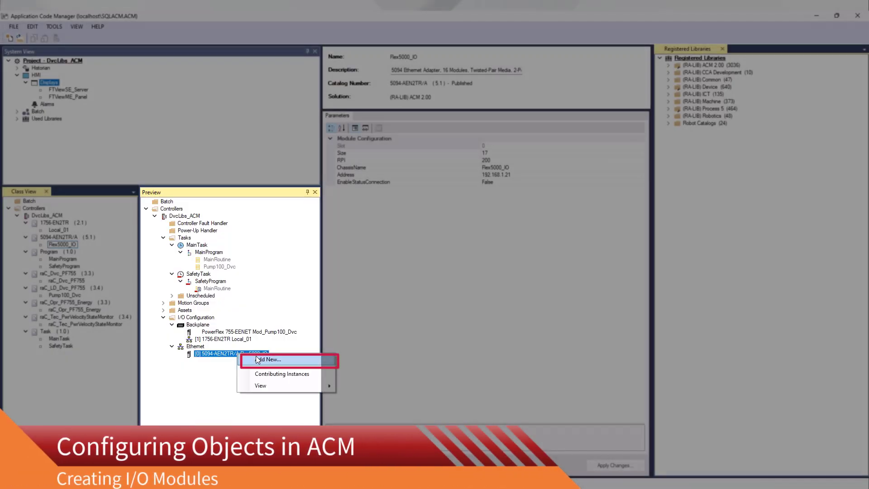
click(255, 359)
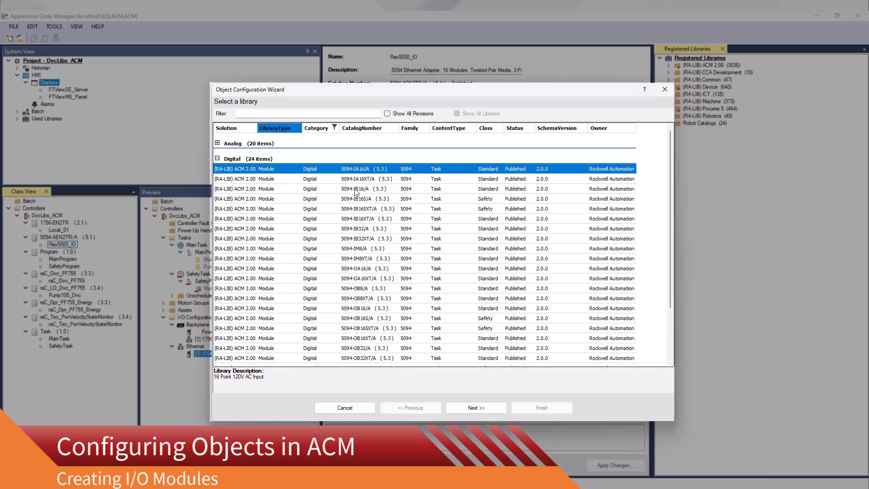
click(356, 190)
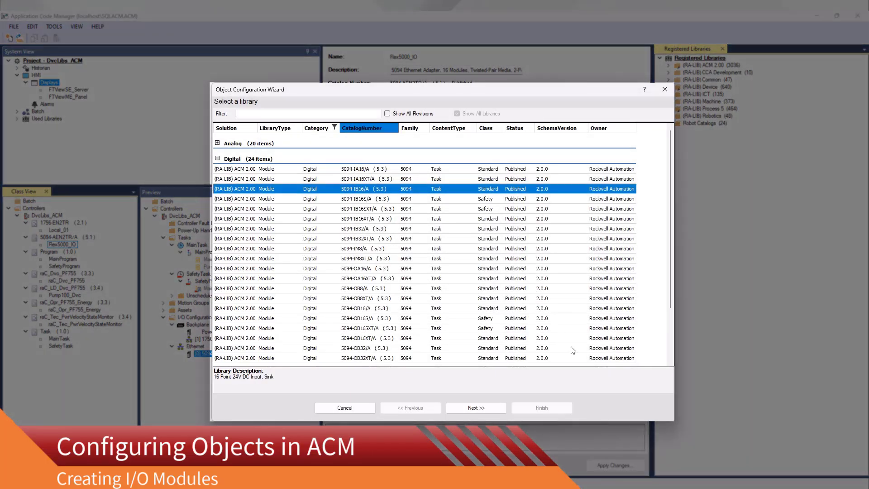
click(503, 407)
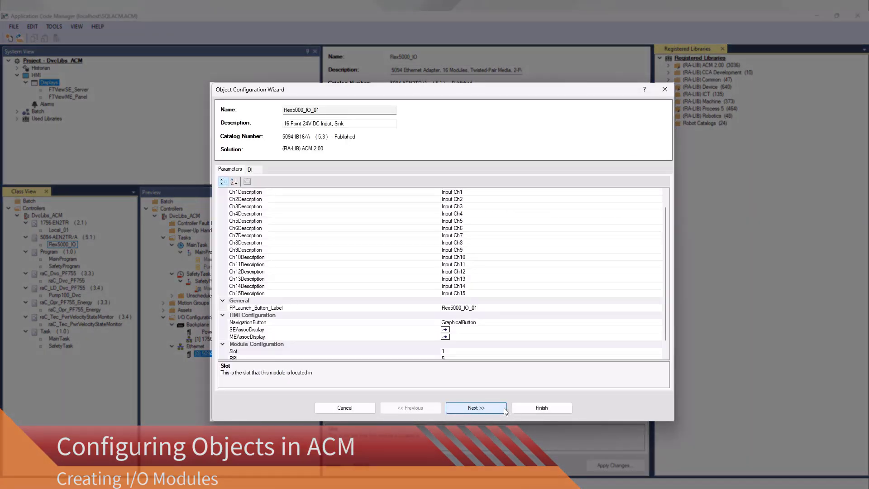
Set the channel descriptions to ZSC100 - Valve 100 Closed for Ch0, ZSO100 - Valve 100 Open for Ch1, and ESD100 - ESD Pushbutton for Ch2
scroll(409, 243, up, 1)
drag(482, 200, 404, 198)
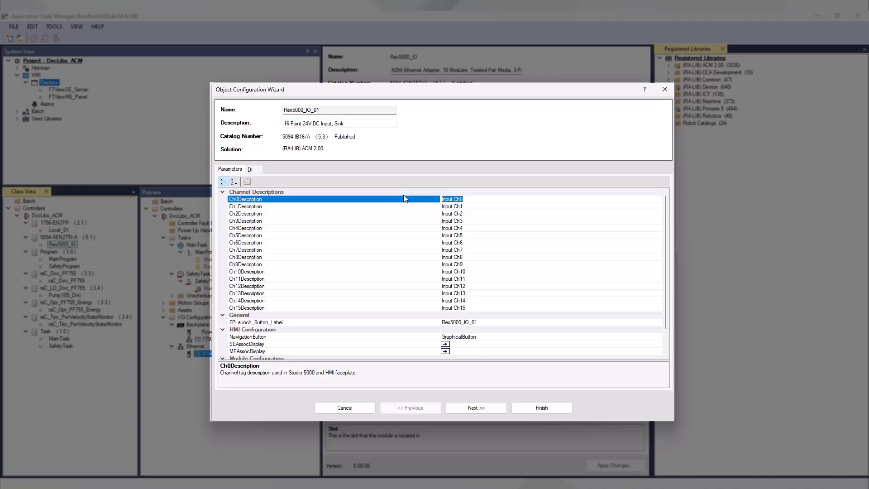
text(ZSC100 - Valve 100 Closed)
click(457, 206)
text(ZSO100 - Valve 100 Open)
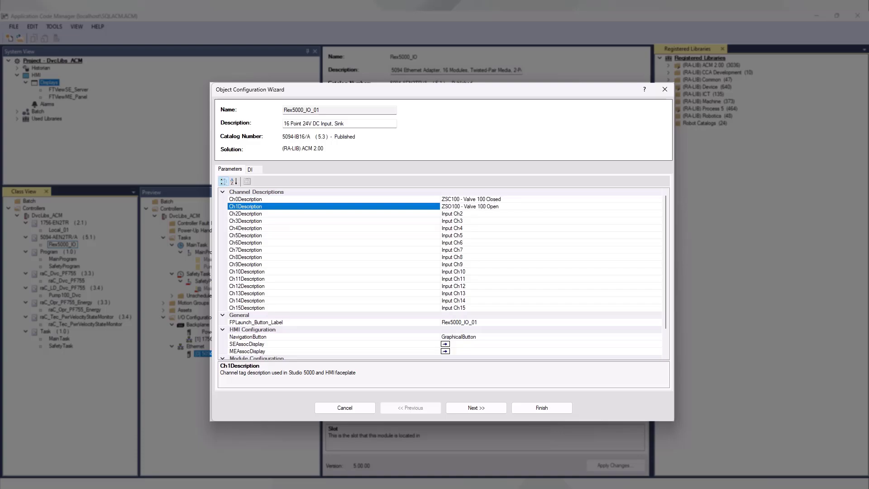
click(481, 213)
text(ESD-)
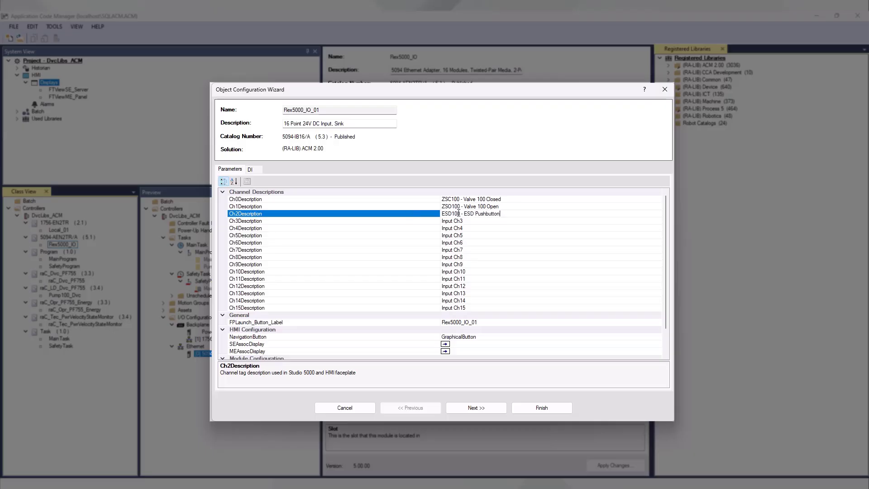
click(483, 227)
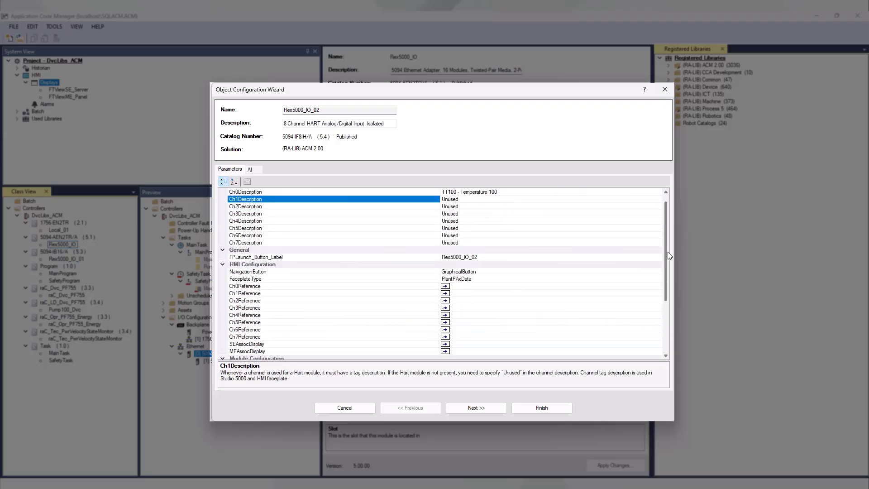
drag(669, 256, 670, 296)
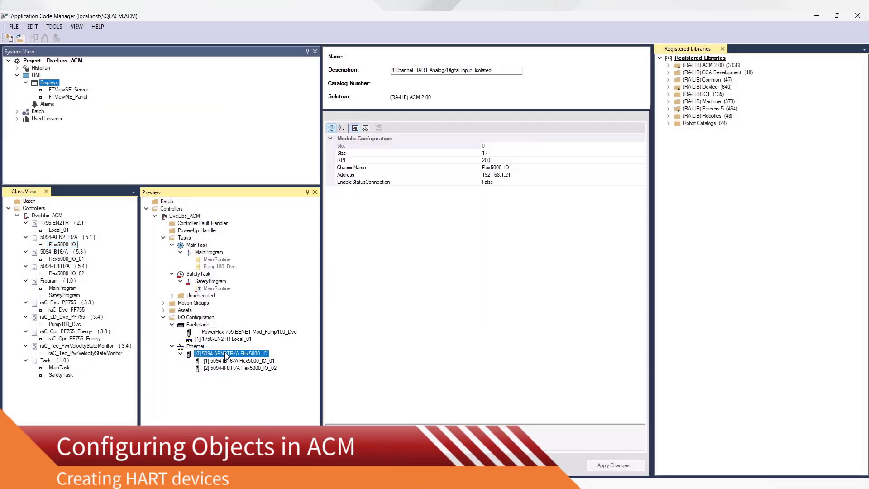
Add a new 1A0D-TTx200_family HART device under the Flex5000_IO adapter, keeping Data as its connection type
right_click(225, 356)
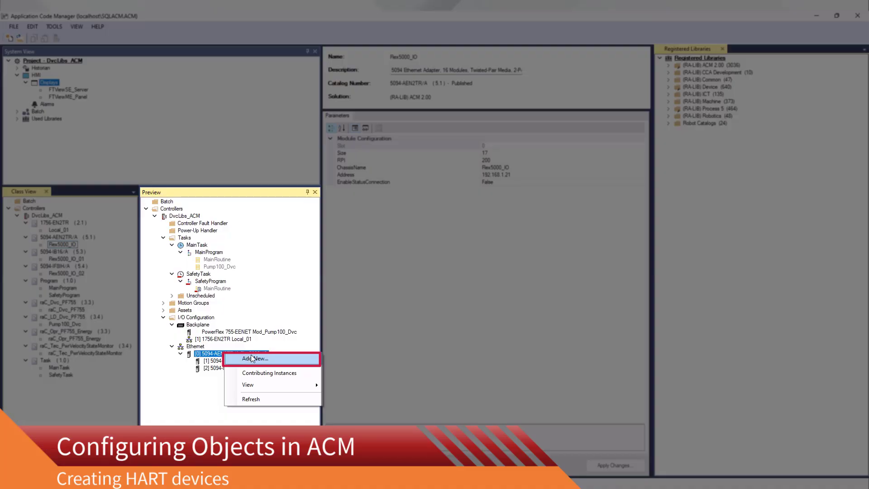
click(262, 352)
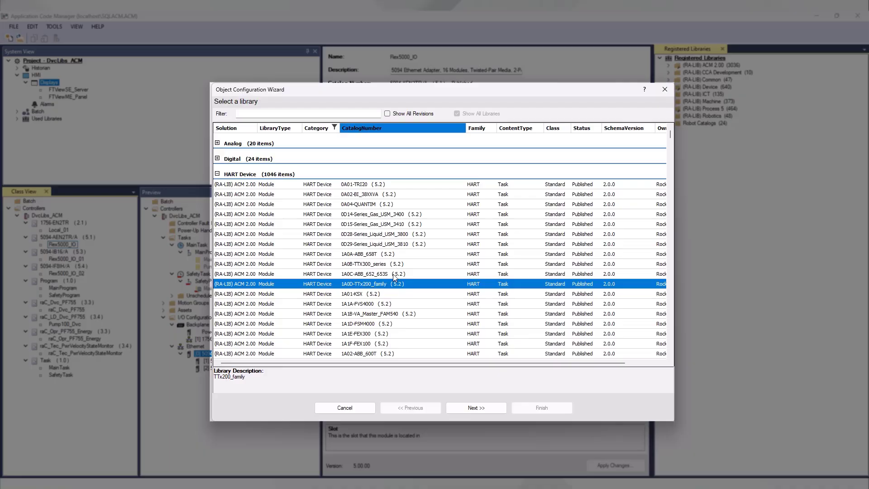
click(486, 408)
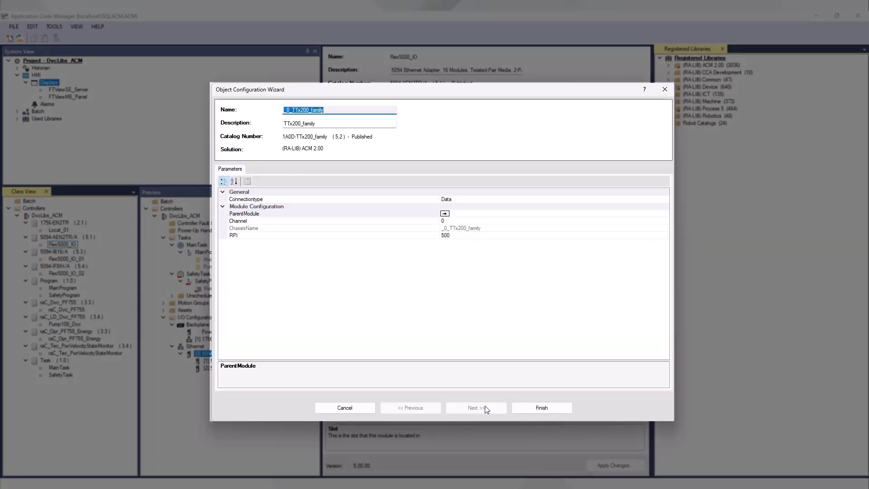
click(665, 199)
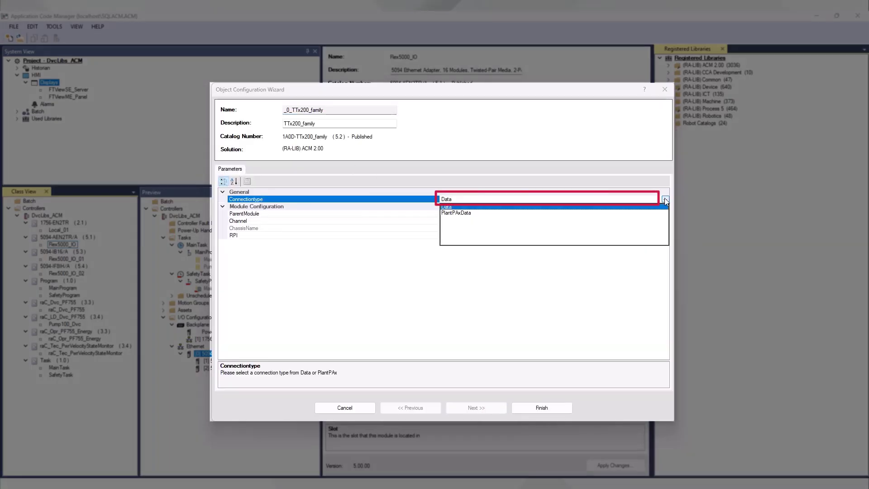
click(666, 188)
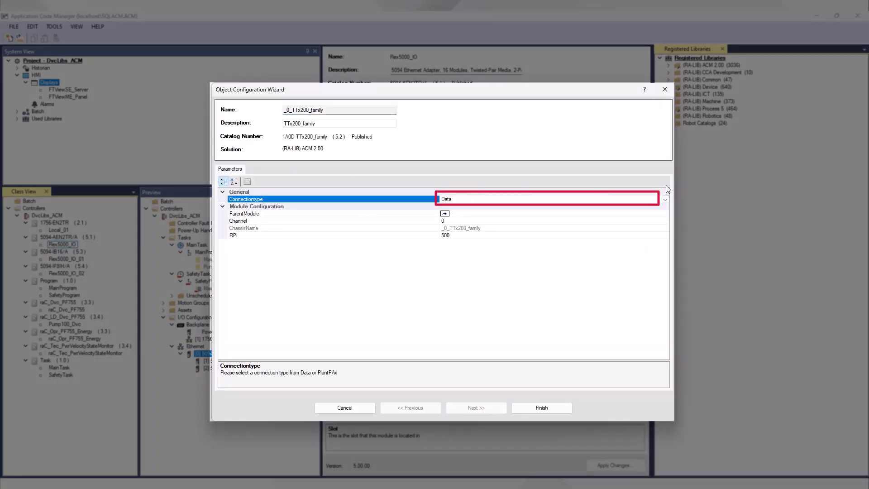
Set the HART device's ParentModule to the 5094-IF8IH/A module Flex5000_IO_02 and finish creating the device
click(477, 212)
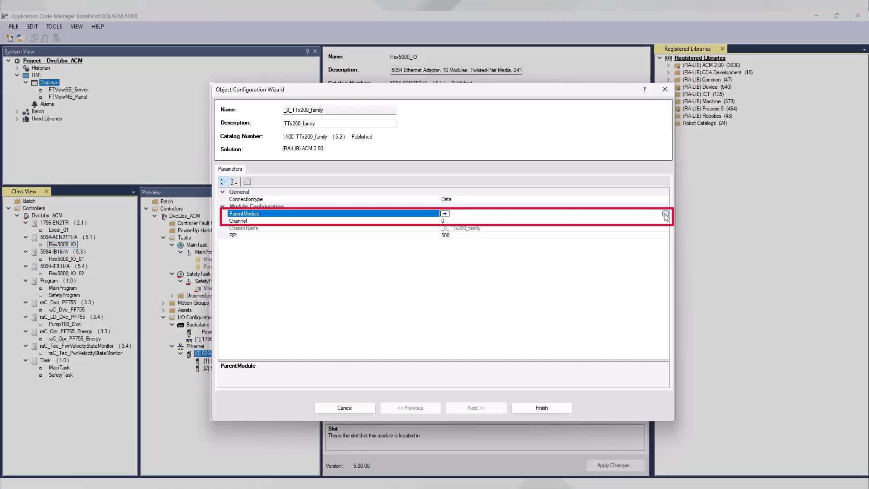
click(665, 214)
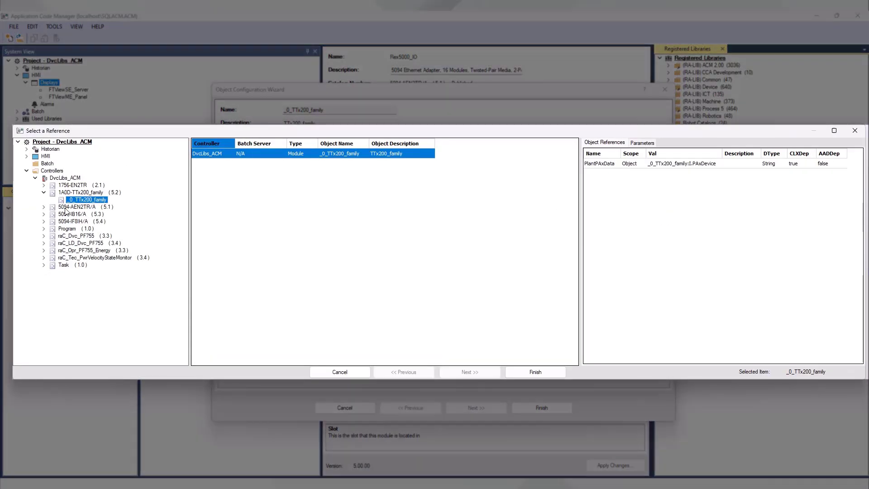
double_click(71, 221)
click(72, 229)
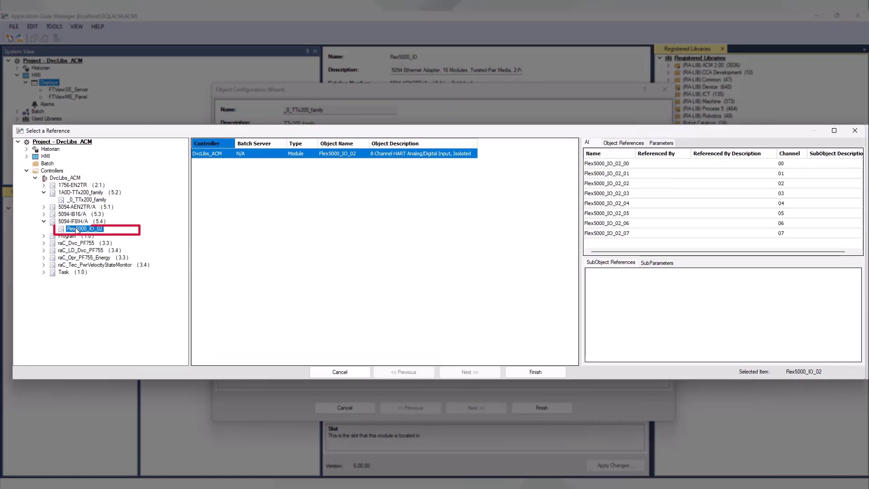
click(337, 153)
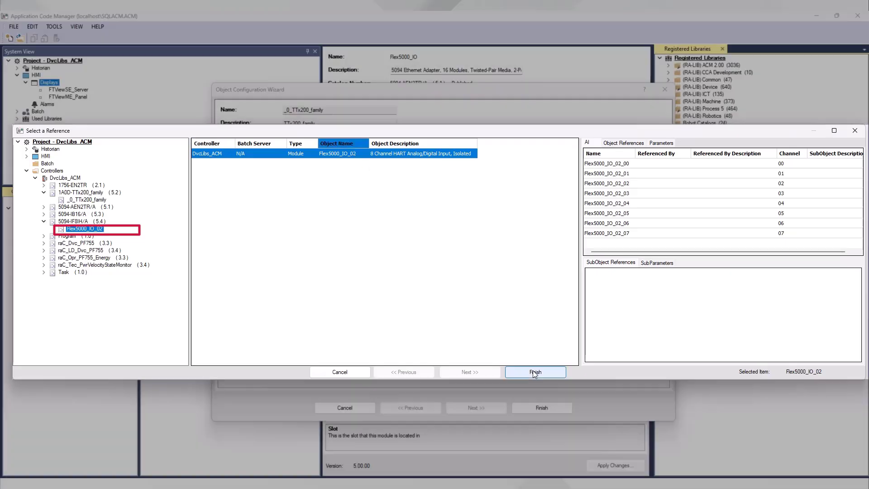
click(535, 371)
click(545, 409)
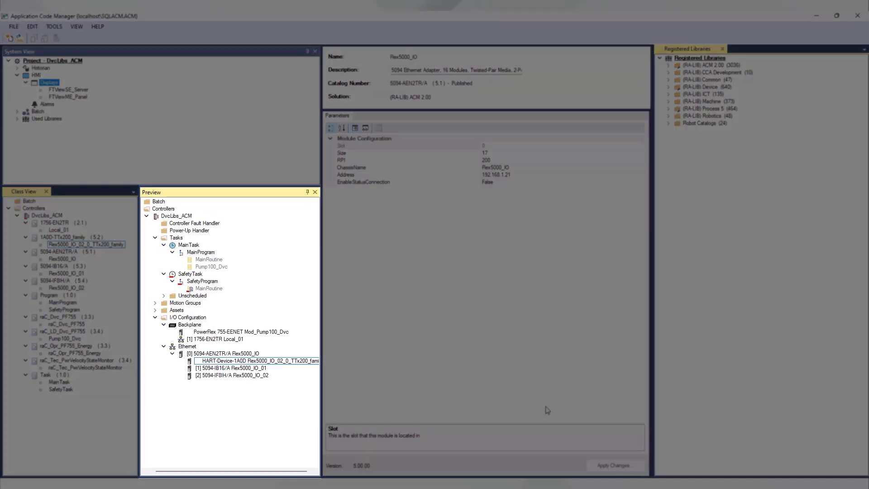
Set Ch0Reference of the Flex5000_IO_02 analog module to the HART device Flex5000_IO_02_0_TTx200_family
click(235, 376)
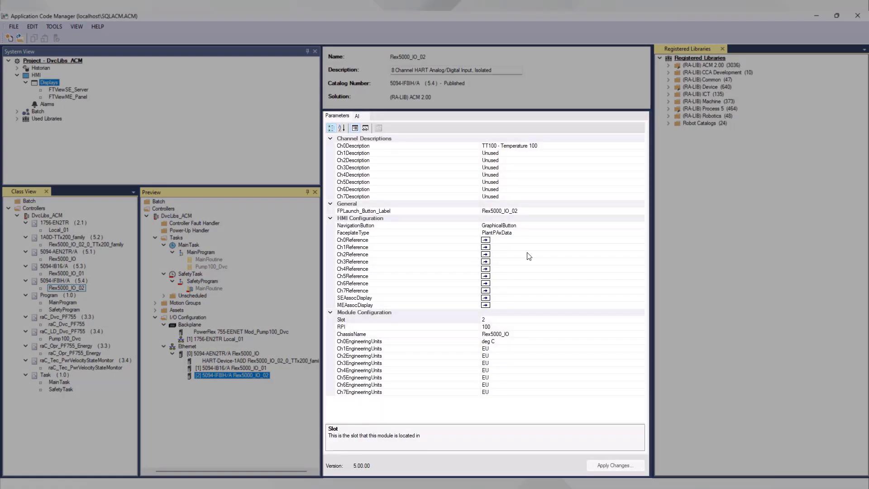
click(563, 240)
click(641, 240)
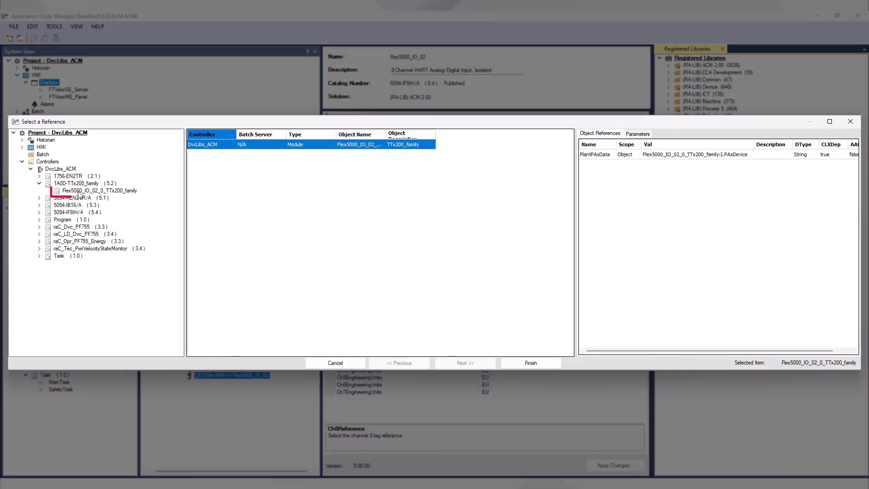
click(79, 192)
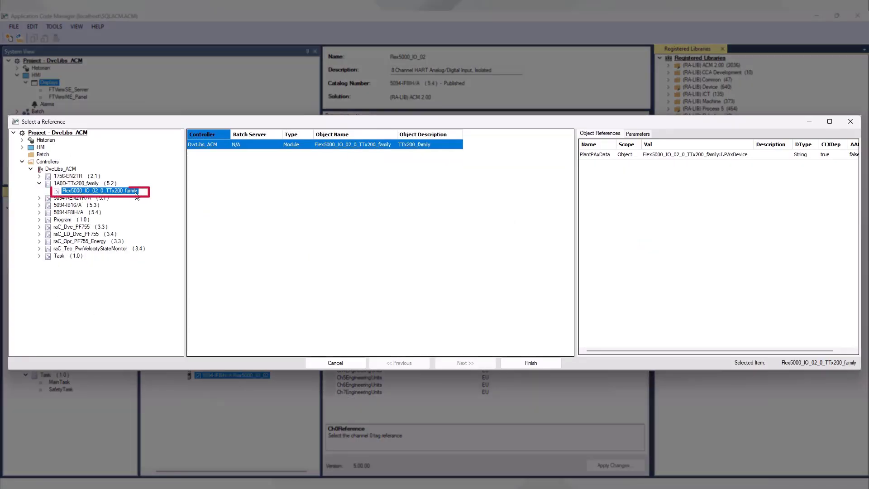
click(263, 144)
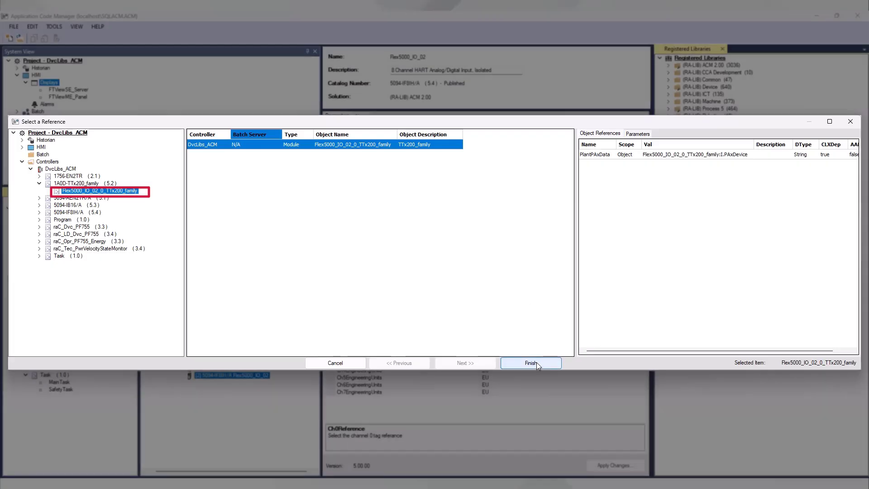
click(531, 363)
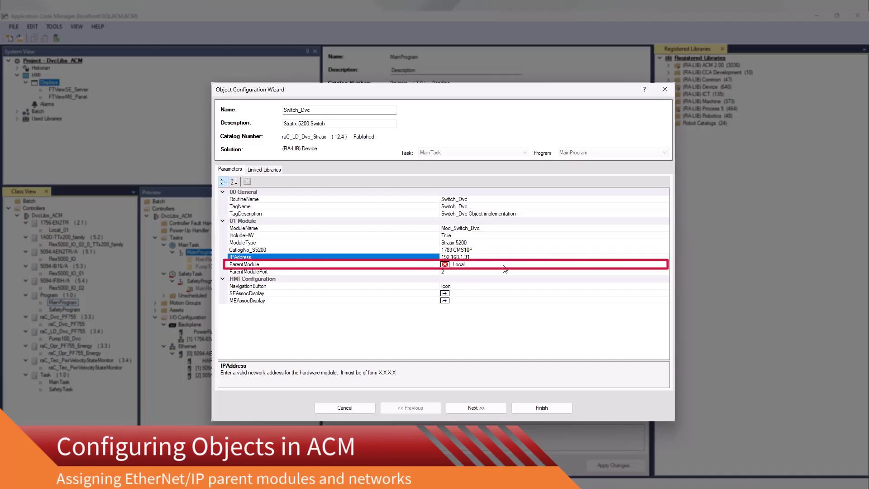
Set Switch_Dvc's ParentModule to the 1756-EN2TR module Local_01 and select its ParentModulePort parameter
click(503, 265)
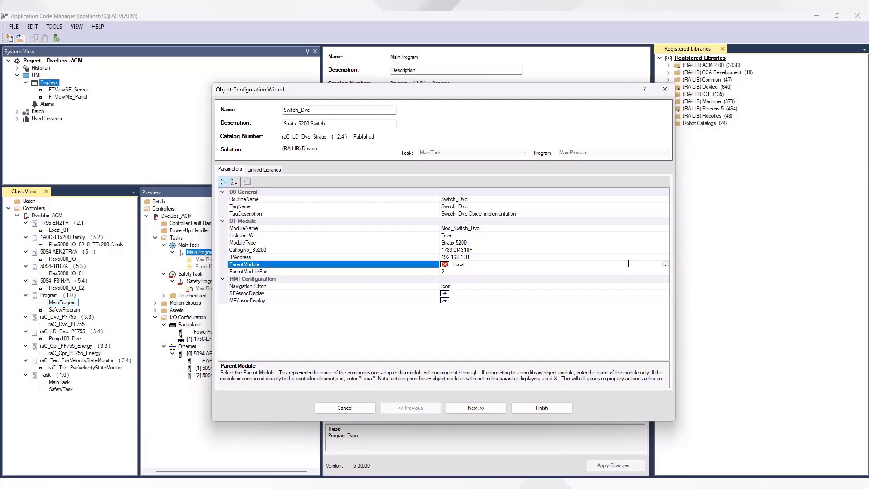
click(665, 264)
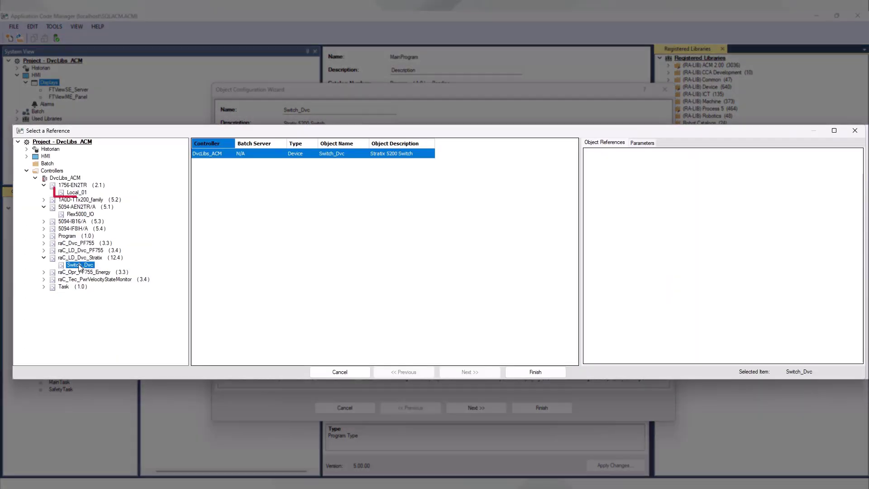
click(72, 194)
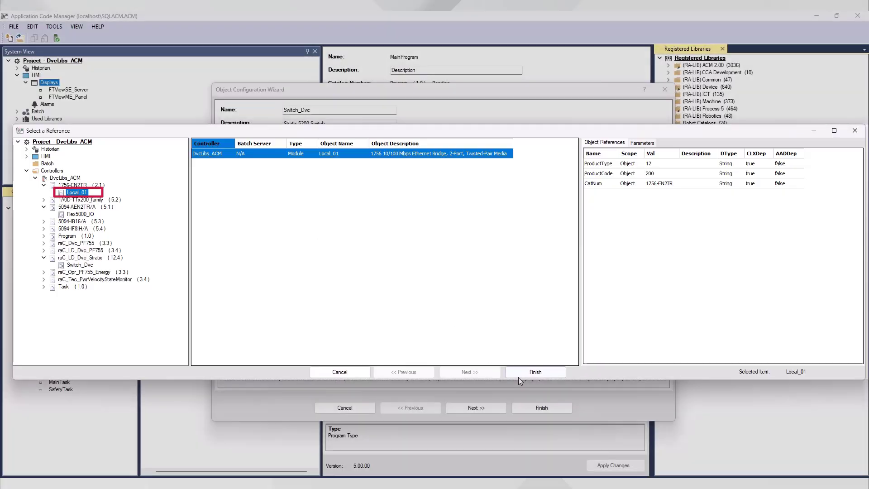
click(530, 374)
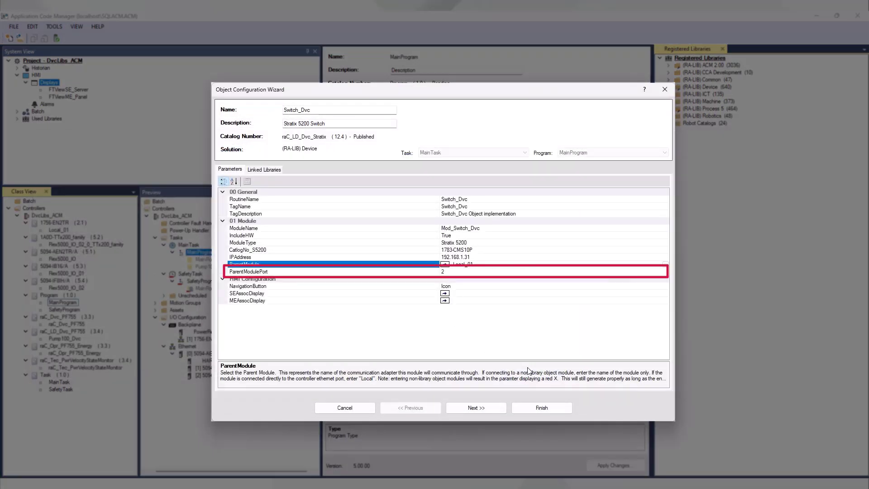
click(511, 271)
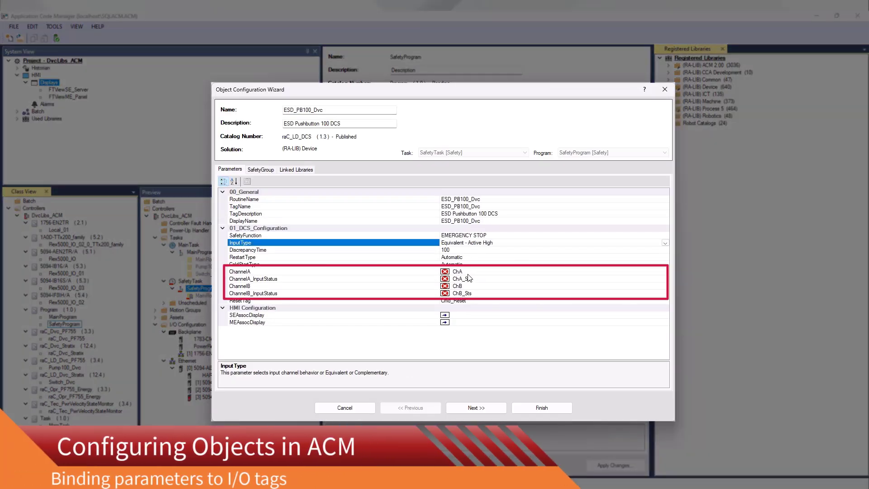
Bind ChannelA of ESD_PB100_Dvc to the Address reference of point Flex5000_IO_03_00 on the 5094-IB16S/A safety input module
click(472, 272)
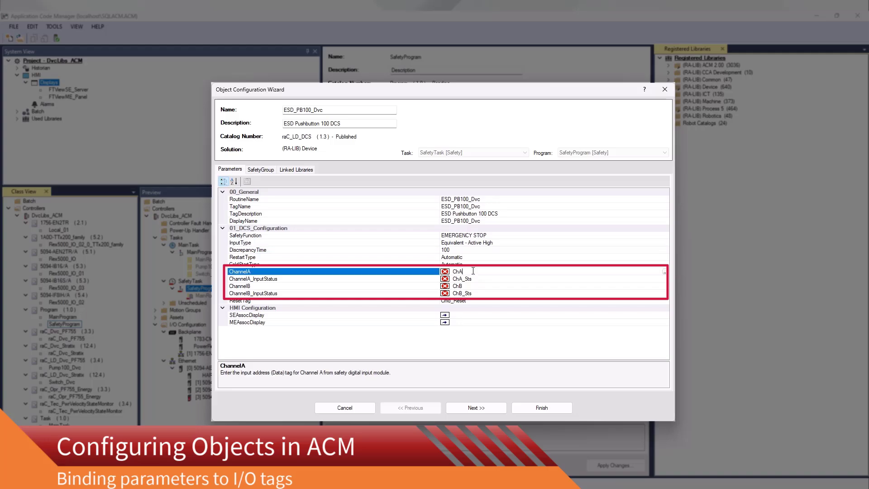
click(664, 271)
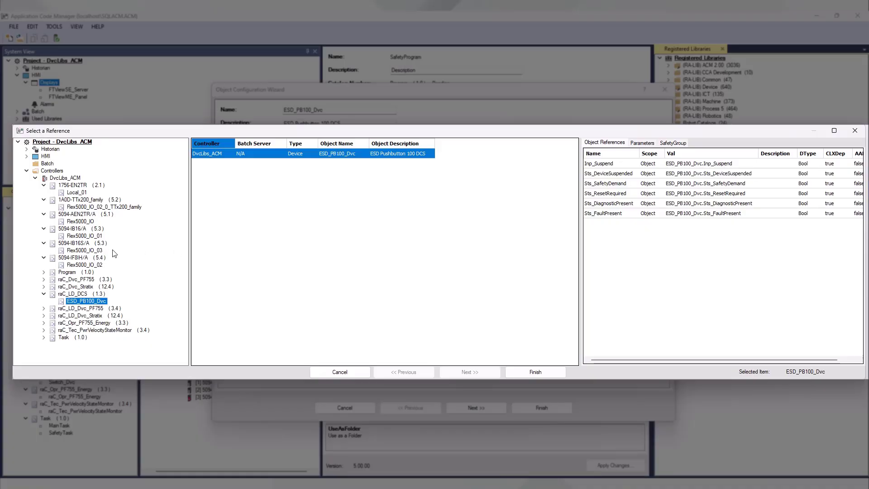
click(83, 250)
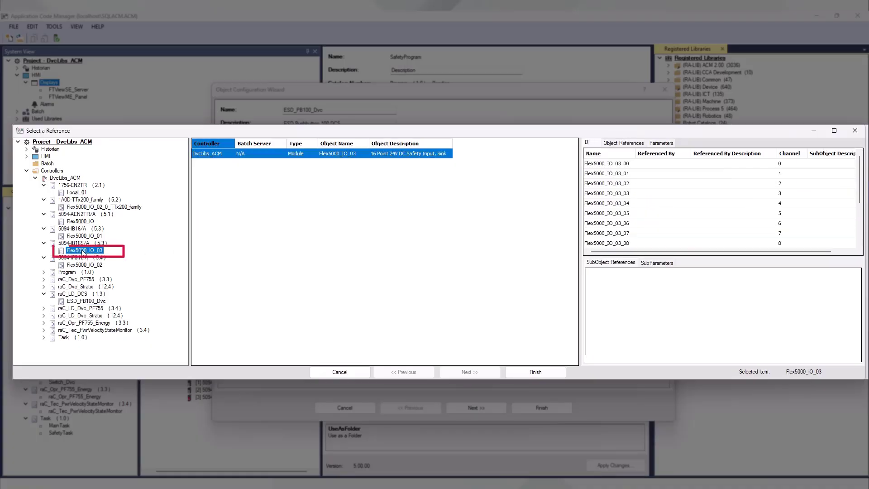
click(617, 166)
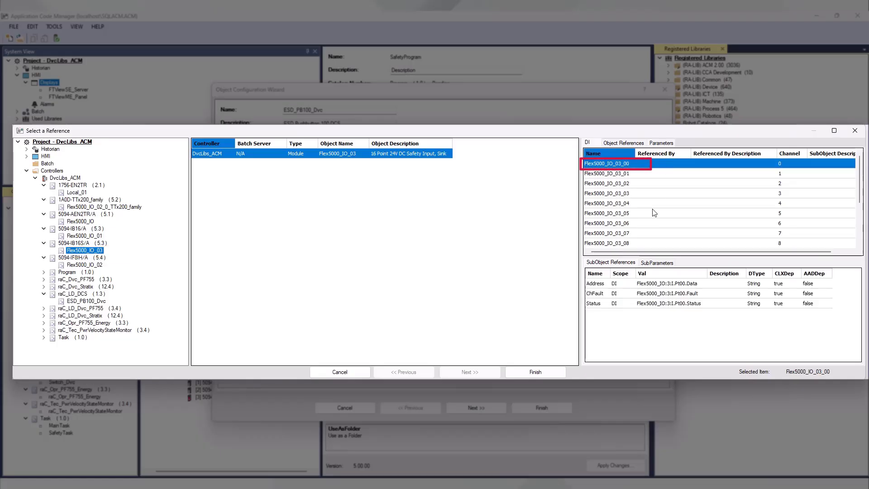
click(700, 284)
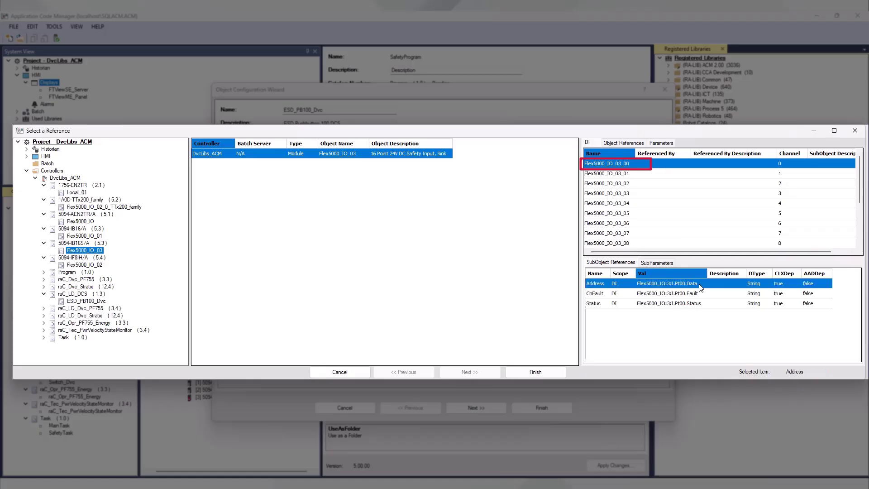
click(534, 373)
key(Down)
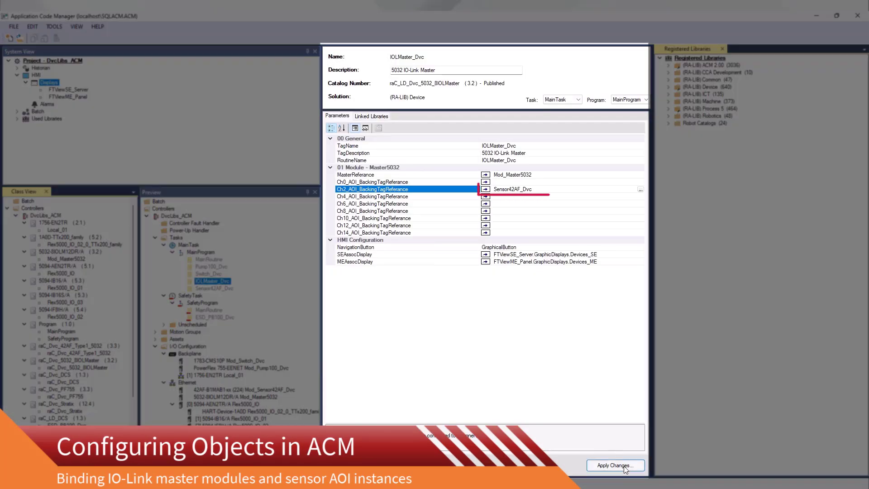
Apply the IOLMaster_Dvc changes with Sensor42AF_Dvc as the channel 2 AOI backing tag reference
click(623, 466)
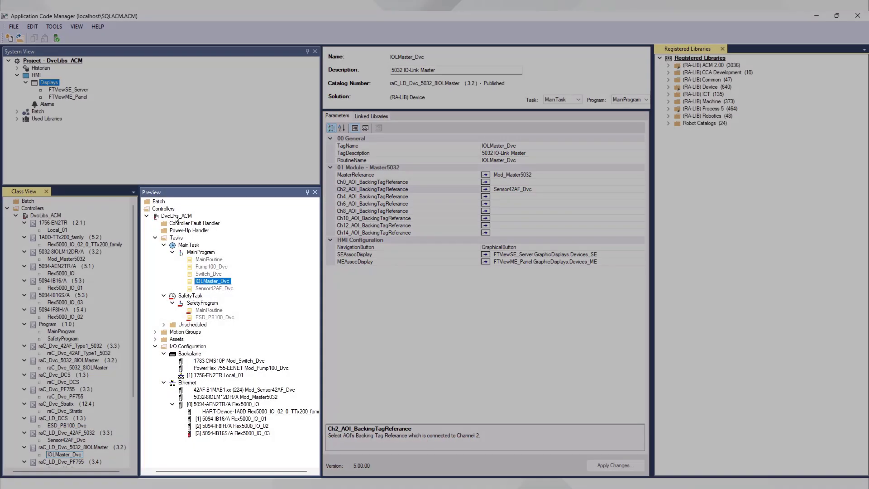
Generate the DvcLibs_ACM controller with Overwrite Existing, ACM Project Data and Create ACD enabled
click(175, 216)
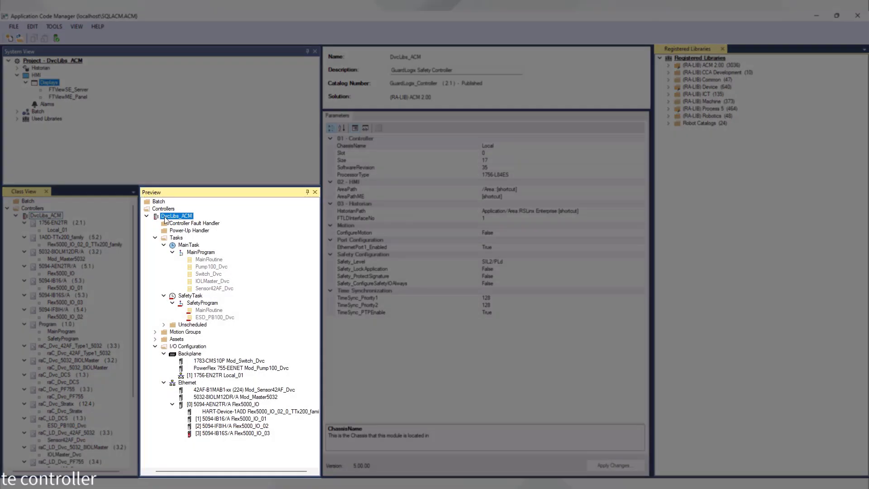
right_click(193, 217)
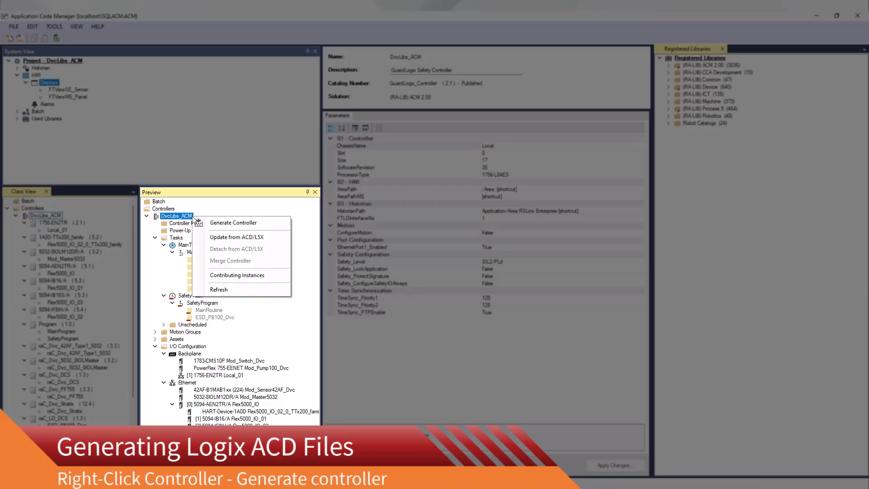
click(256, 224)
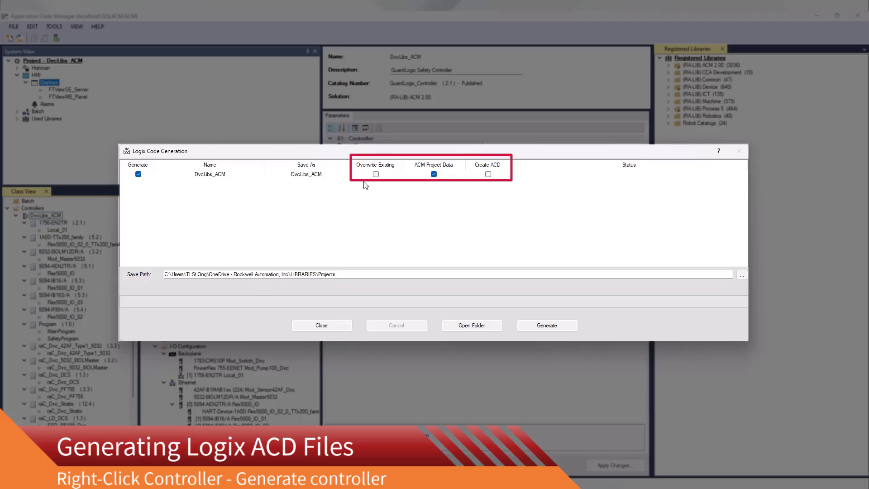
click(488, 174)
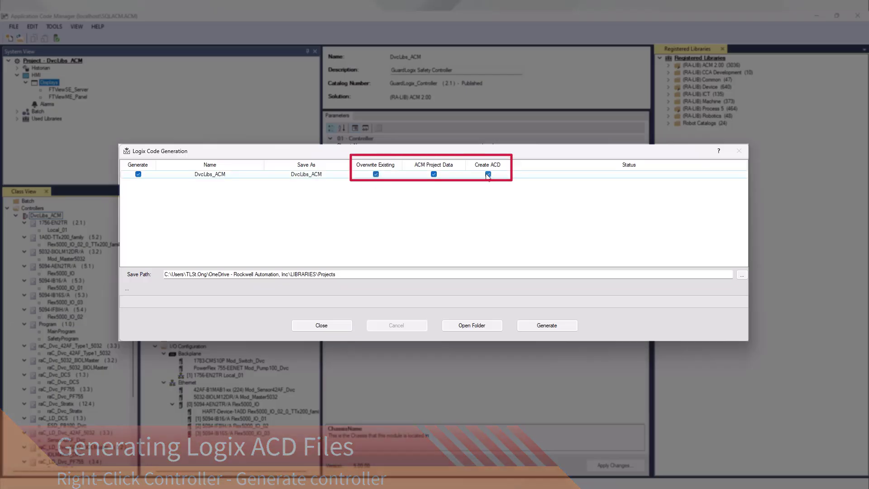
click(544, 327)
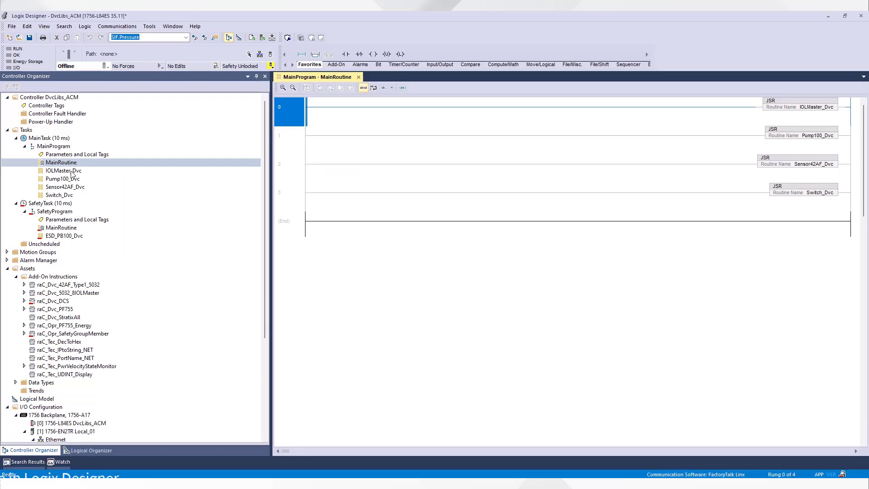
In Logix Designer, open the generated IOLMaster_Dvc, Pump100_Dvc, Sensor42AF_Dvc and Switch_Dvc routines of MainProgram to review their ladder logic
double_click(70, 171)
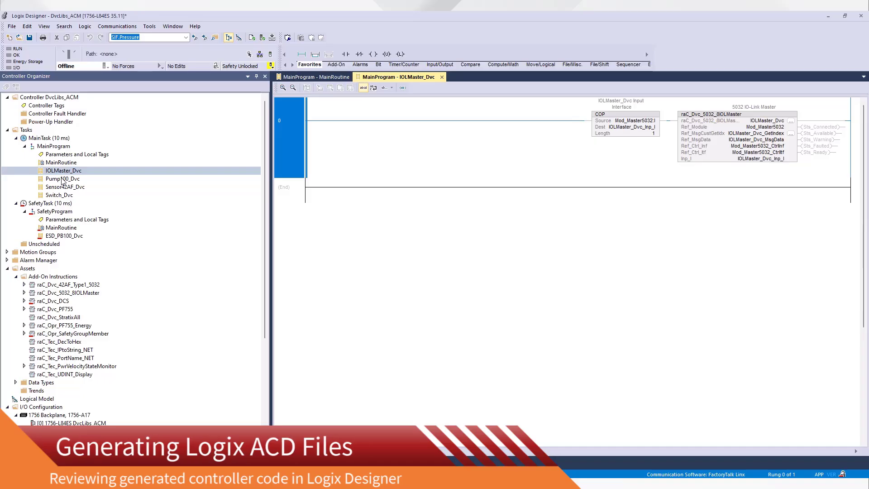
double_click(61, 178)
double_click(64, 187)
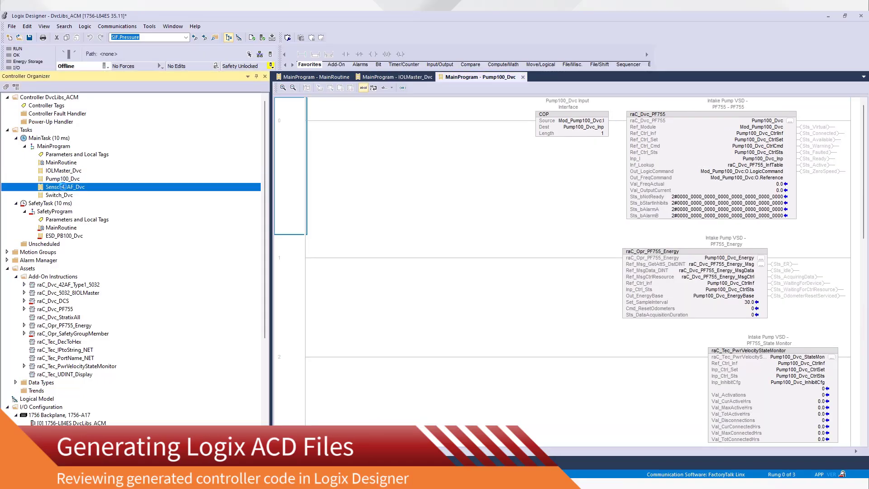
double_click(68, 196)
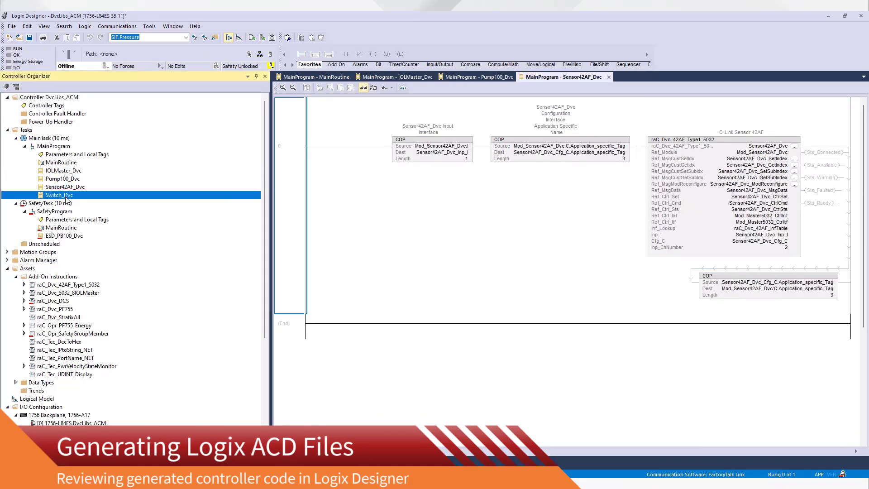
Open the ESD_PB100_Dvc routine of SafetyProgram and inspect the generated modules under I/O Configuration, including Mod_Sensor42AF_Dvc
double_click(68, 236)
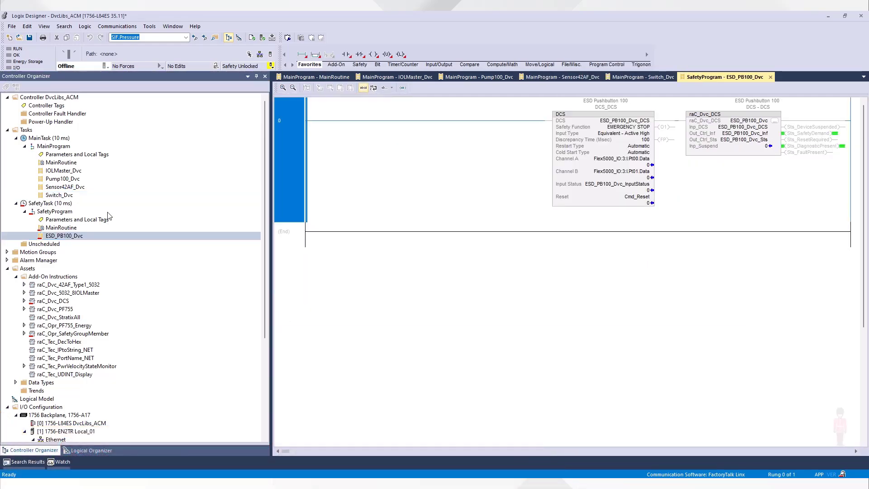
scroll(99, 320, down, 6)
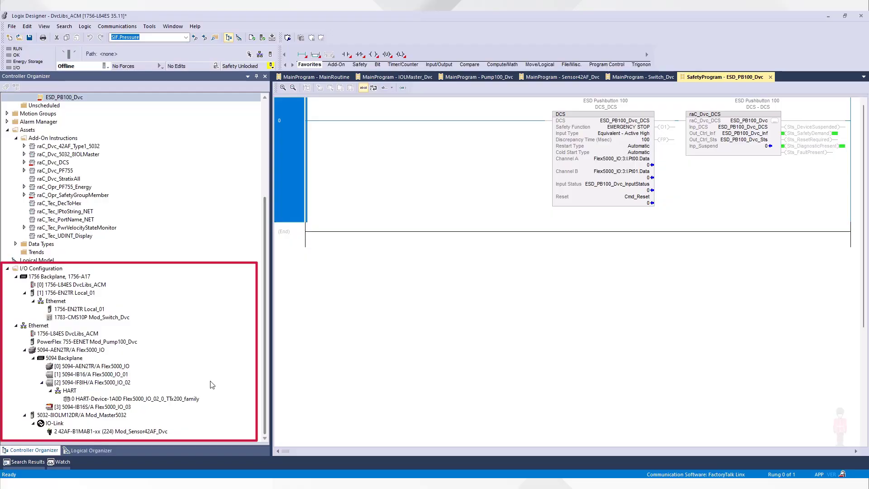
click(189, 398)
click(151, 431)
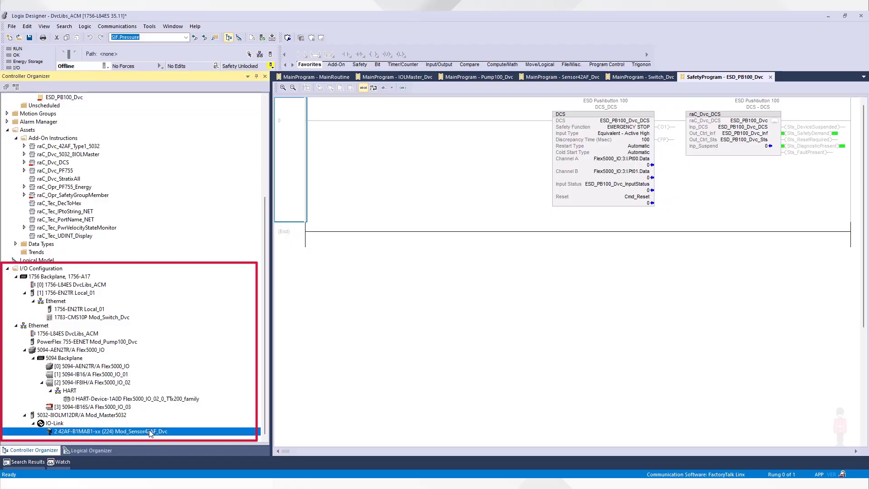
click(270, 37)
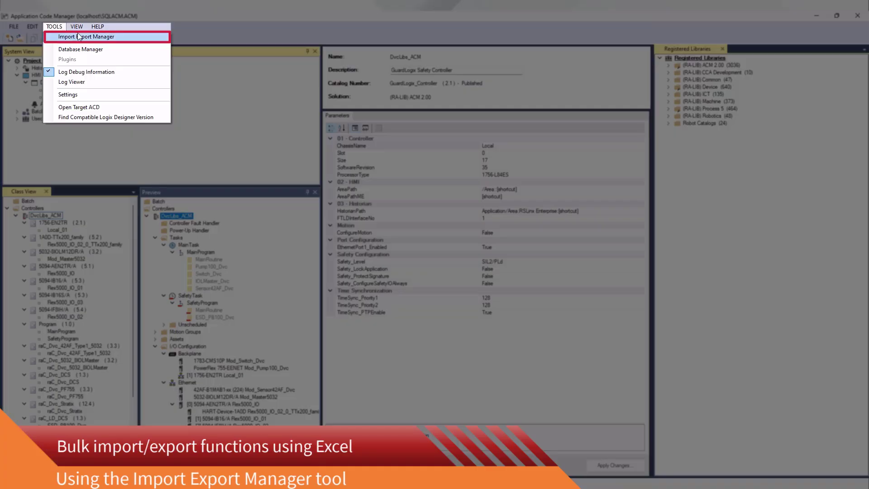
In Application Code Manager, use the Import Export Manager to export the DvcLibs_ACM project to the Excel workbook Project_DvcLibs_ACM.xlsx
click(132, 40)
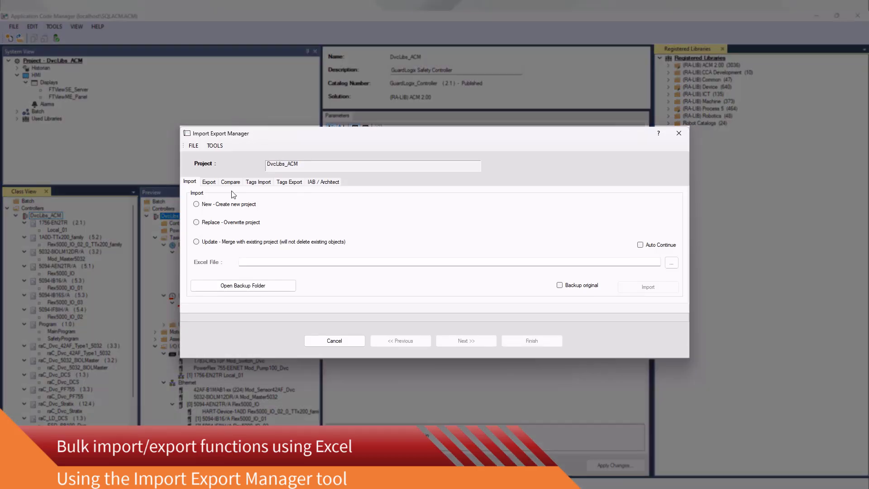
click(214, 184)
click(220, 218)
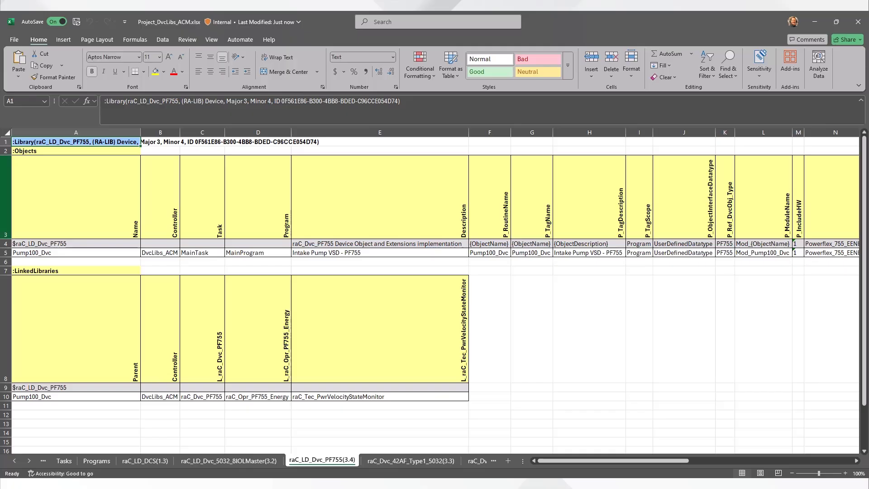
In Excel, insert six object rows on the raC_LD_Dvc_PF755(3.4) sheet and fill them with copies of the Pump100_Dvc row
key(ctrl+shift+plus)
key(ctrl+shift+plus)
click(5, 297)
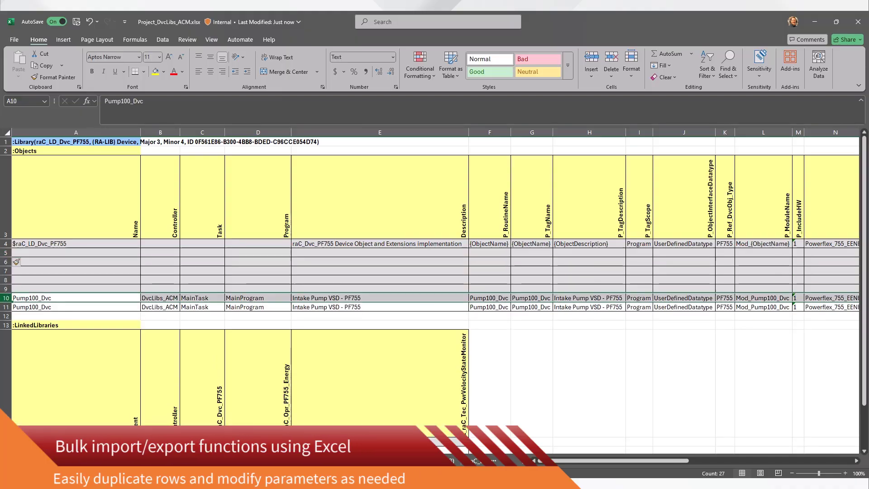
key(ctrl+c)
drag(5, 252, 5, 289)
key(ctrl+v)
Rename the six copied pump objects in the Name column as Pump101_Dvc through Pump106_Dvc
click(81, 271)
double_click(39, 262)
text(1)
double_click(39, 270)
text(2)
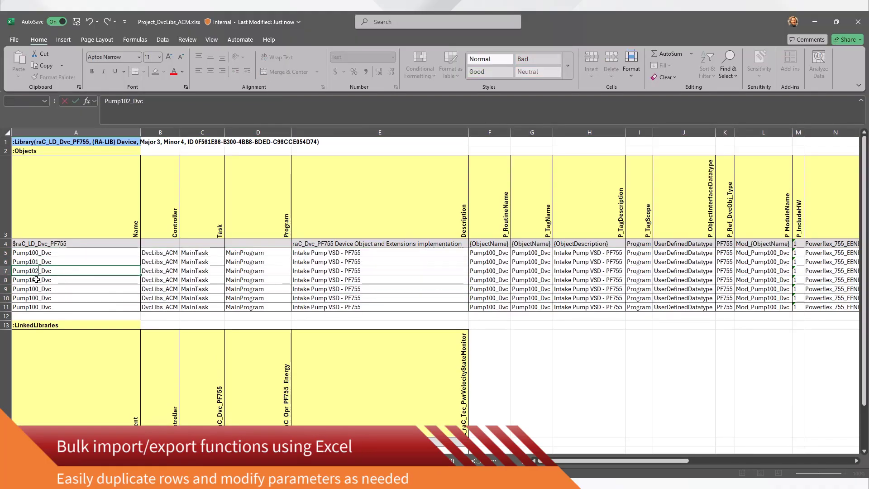
double_click(38, 279)
text(3)
double_click(39, 289)
text(4)
double_click(39, 297)
text(56)
click(244, 270)
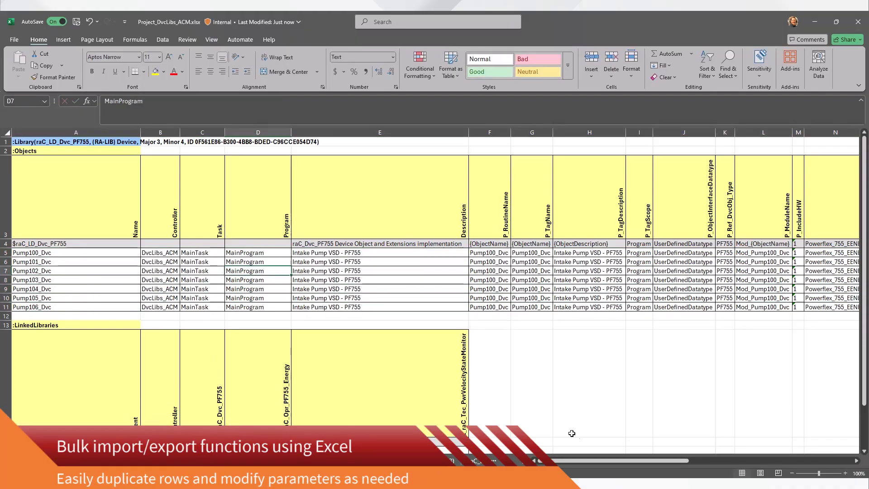
Copy the names Pump101_Dvc to Pump106_Dvc into the P_RoutineName and P_TagName columns, and fill P_IPAddress down from the Pump100_Dvc row
key(ctrl+v)
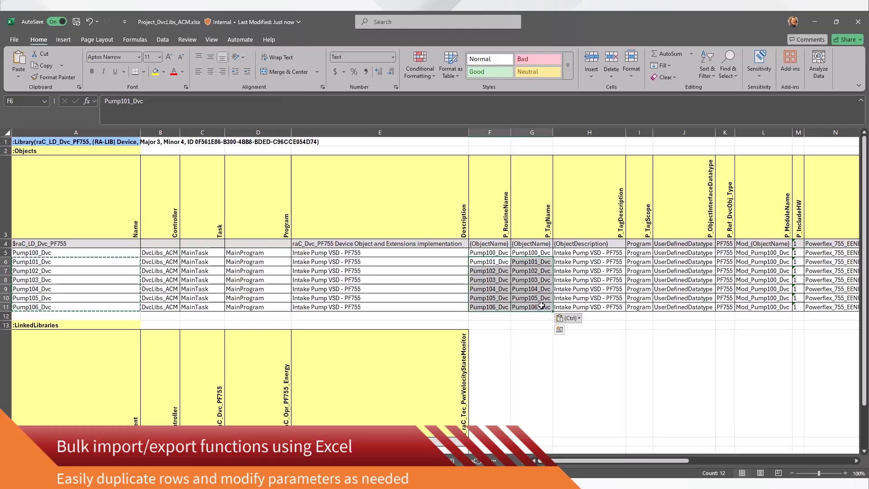
click(639, 297)
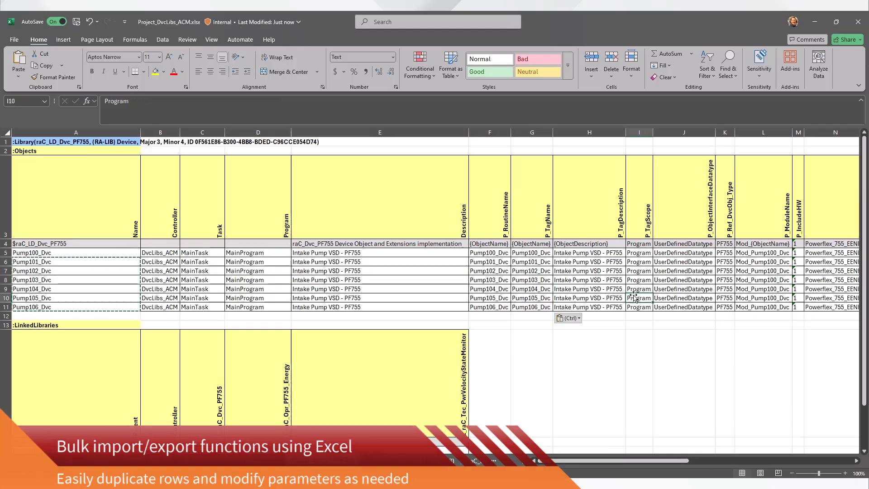
drag(673, 459, 726, 458)
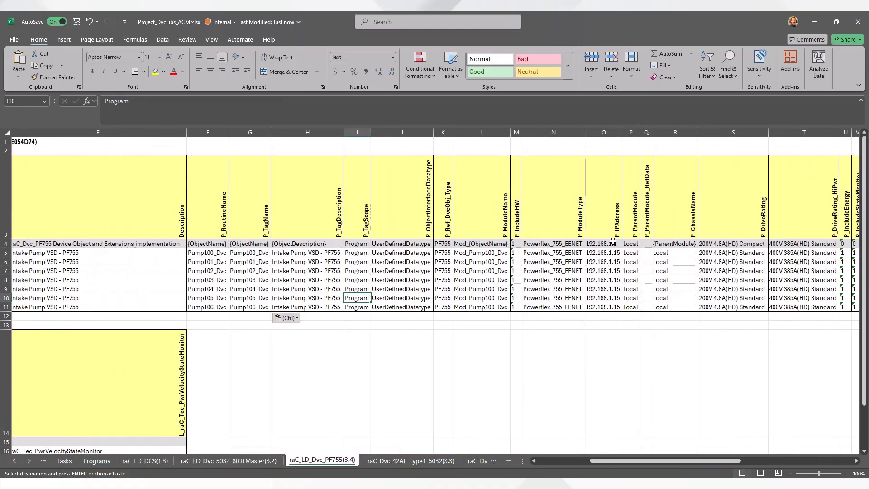
click(603, 252)
drag(621, 257, 619, 309)
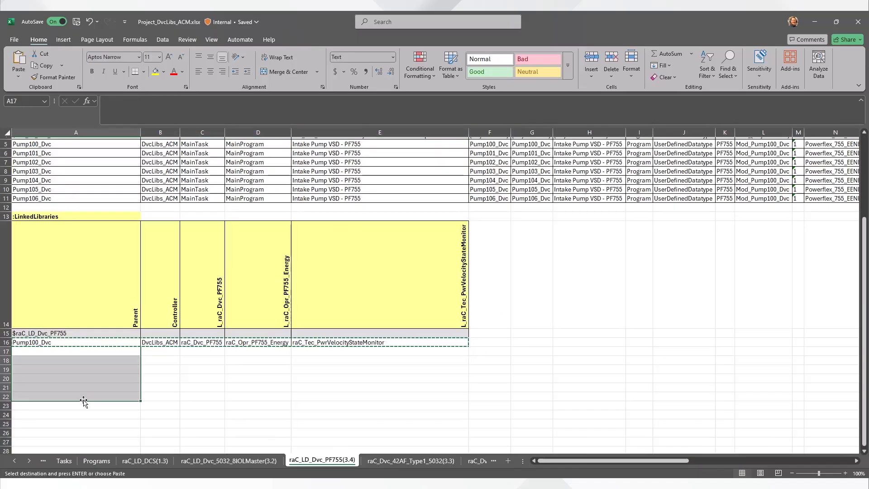
Extend the LinkedLibraries table with rows for Pump101_Dvc to Pump106_Dvc, carrying the same library links as Pump100_Dvc
drag(60, 146, 60, 198)
key(ctrl+c)
key(ctrl+v)
click(67, 343)
key(ctrl+v)
click(235, 423)
key(Escape)
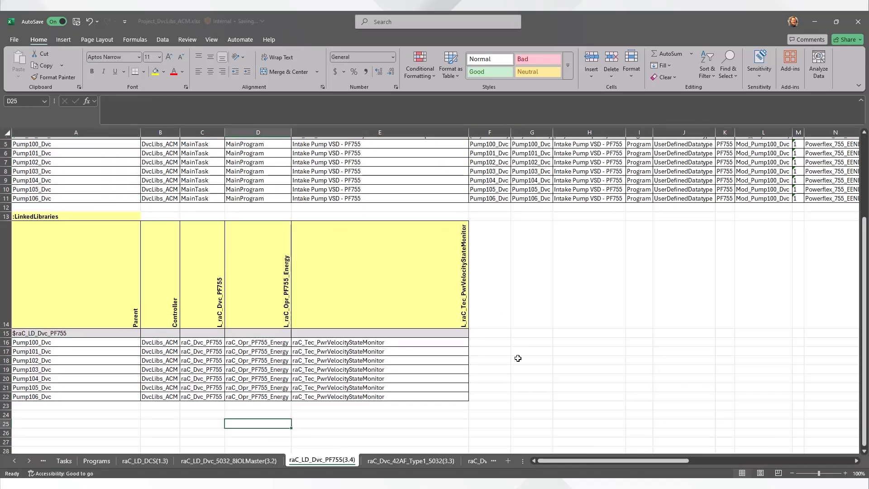
Close the workbook and import Project_DvcLibs_ACM.xlsx into the DvcLibs_ACM project using Update - Merge with existing project
click(859, 23)
click(193, 183)
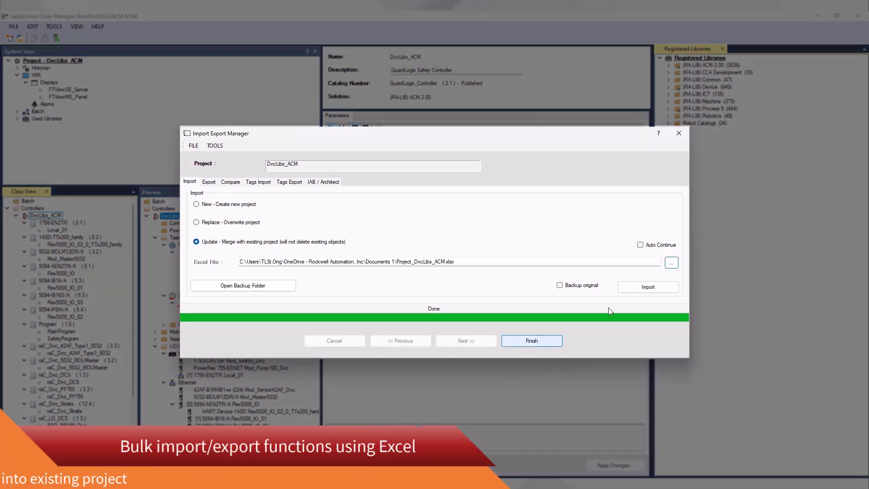
click(560, 285)
click(646, 286)
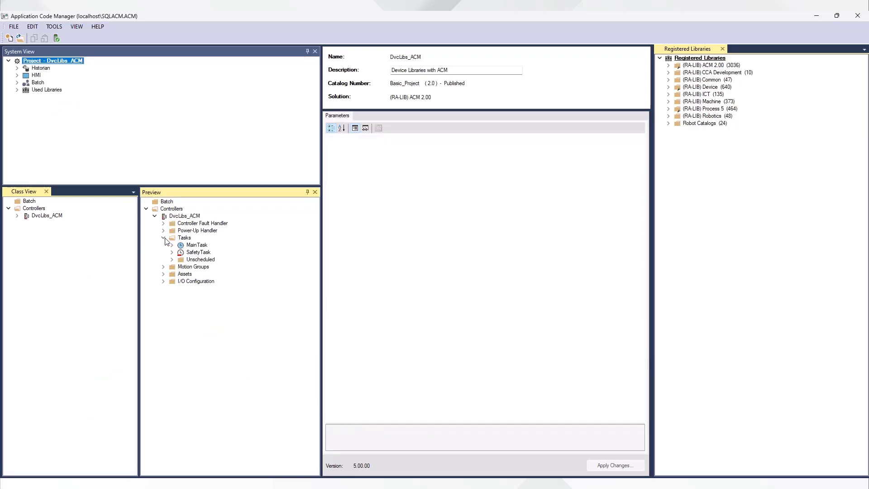
Examine the pump routines under MainProgram and the modules under I/O Configuration in the DvcLibs_ACM controller preview
click(172, 245)
click(181, 252)
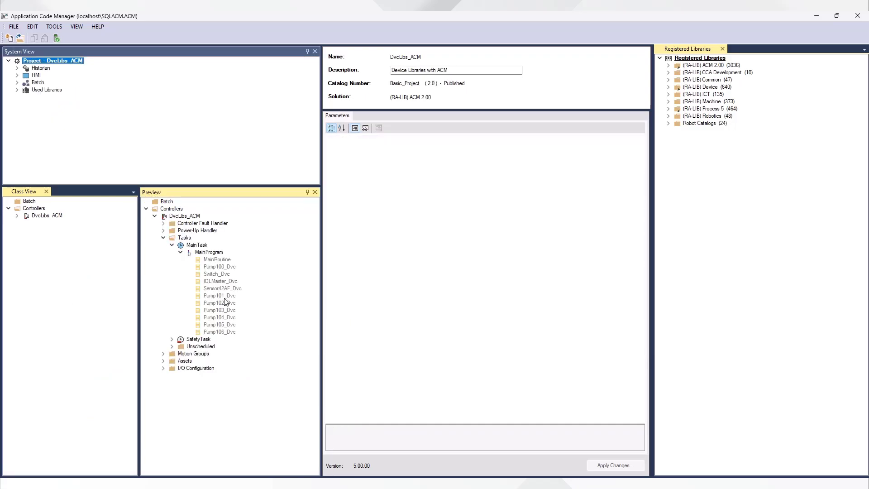
click(223, 297)
click(224, 303)
click(223, 309)
click(164, 368)
click(172, 375)
click(172, 390)
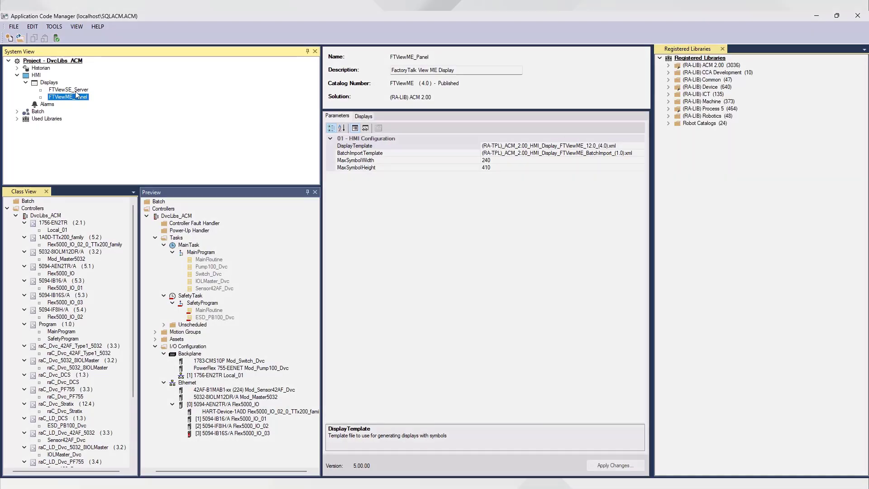
Generate all displays for the FTViewSE_Server HMI object
click(82, 90)
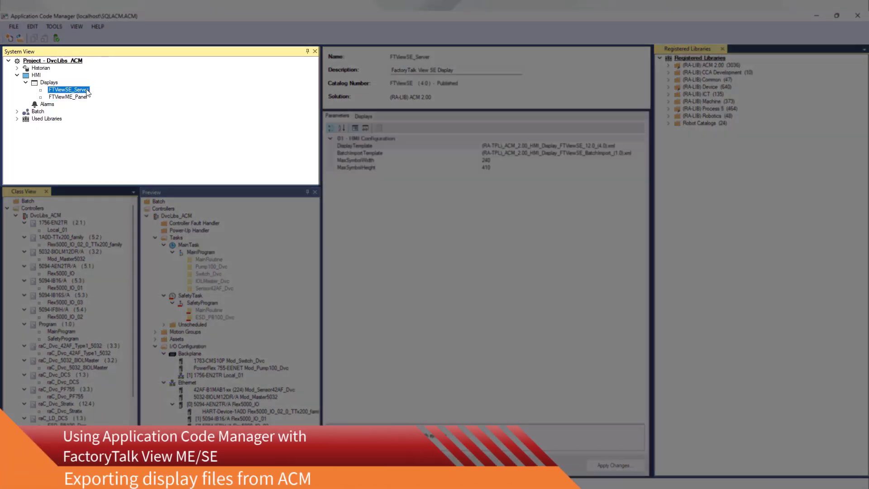
right_click(88, 92)
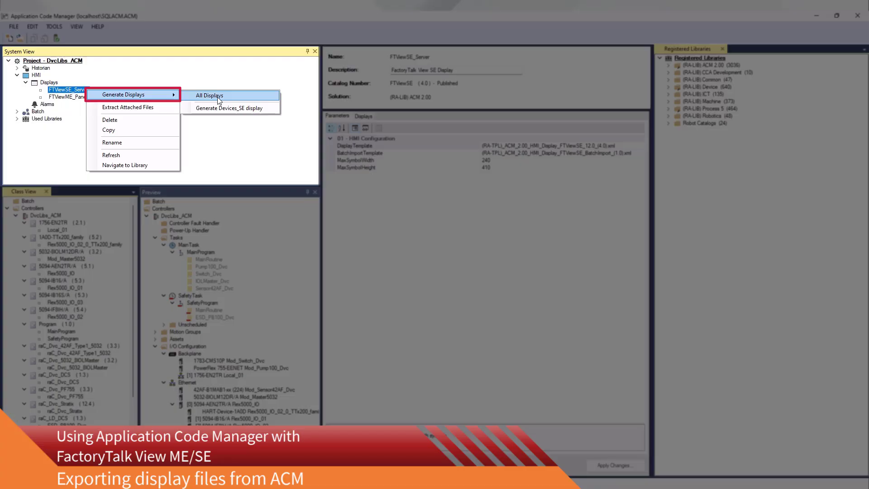
click(216, 95)
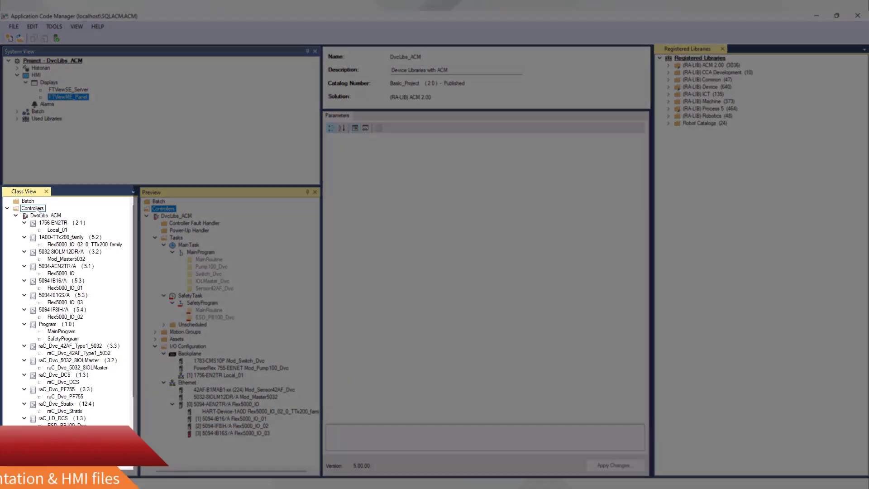
Extract the attached library files for the project's Controllers folder
right_click(37, 209)
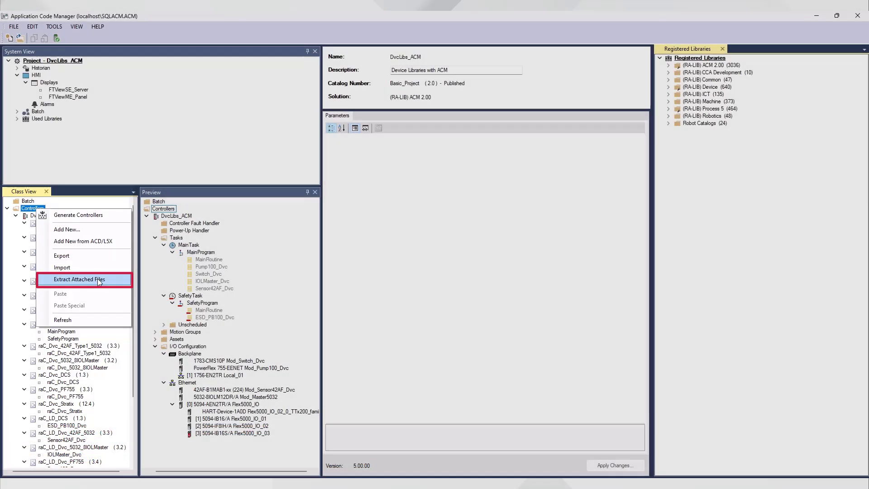
click(96, 279)
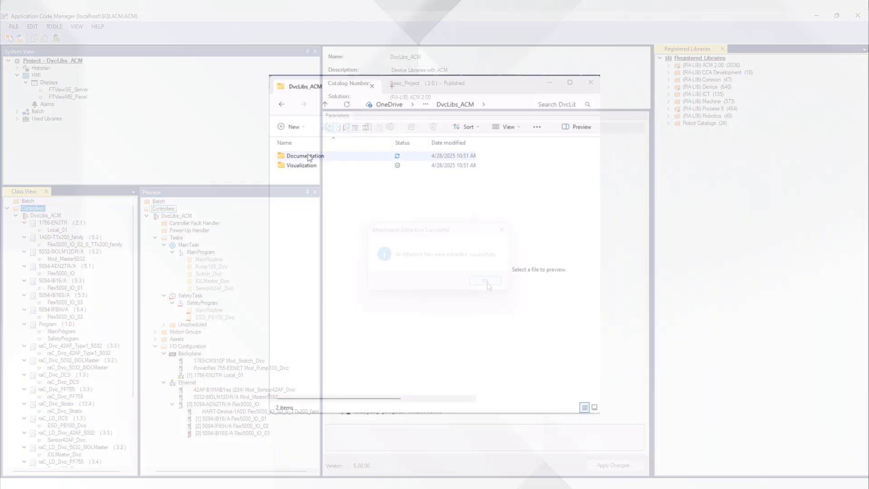
Look through the extracted Documentation folder and the preview of the DEVICE-RM100D-EN-P.pdf reference manual
click(309, 156)
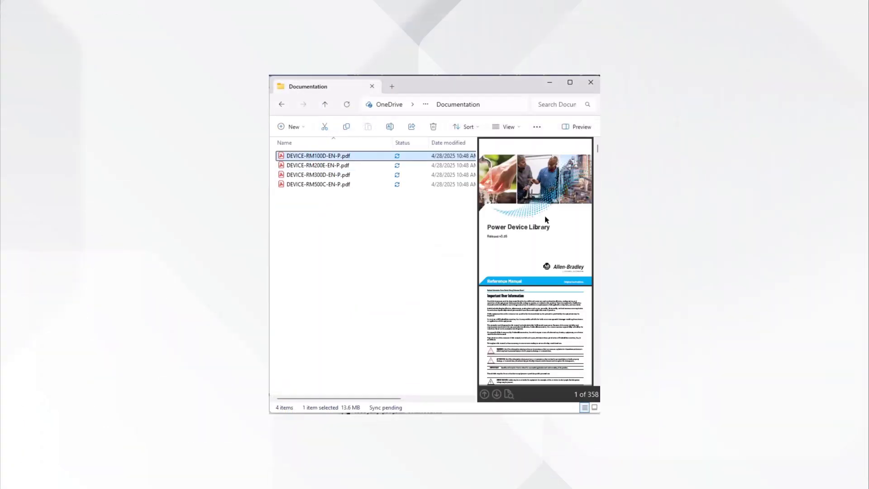
scroll(560, 228, down, 15)
click(324, 104)
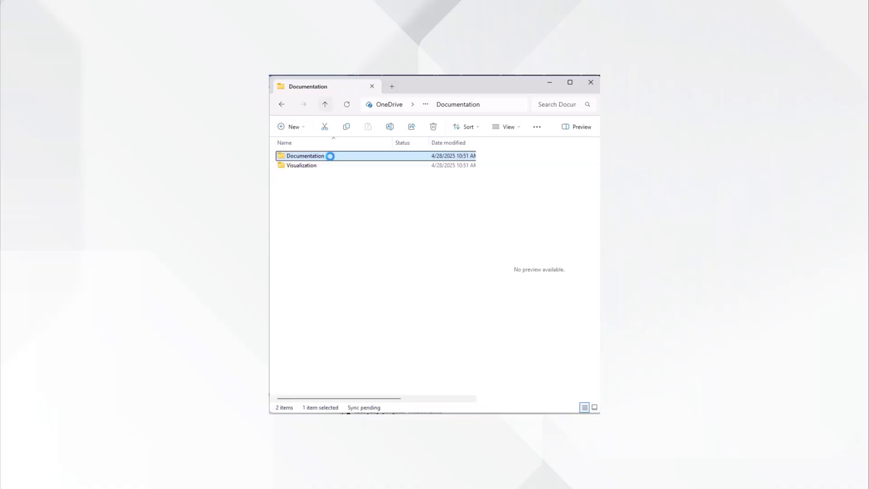
Browse the extracted Visualization folder, including the FTViewME folder and its subfolders
double_click(310, 165)
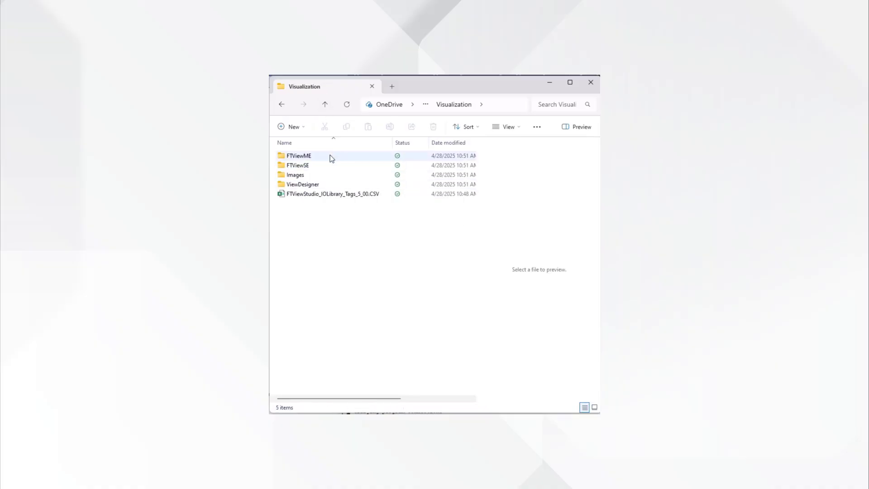
double_click(332, 156)
double_click(332, 156)
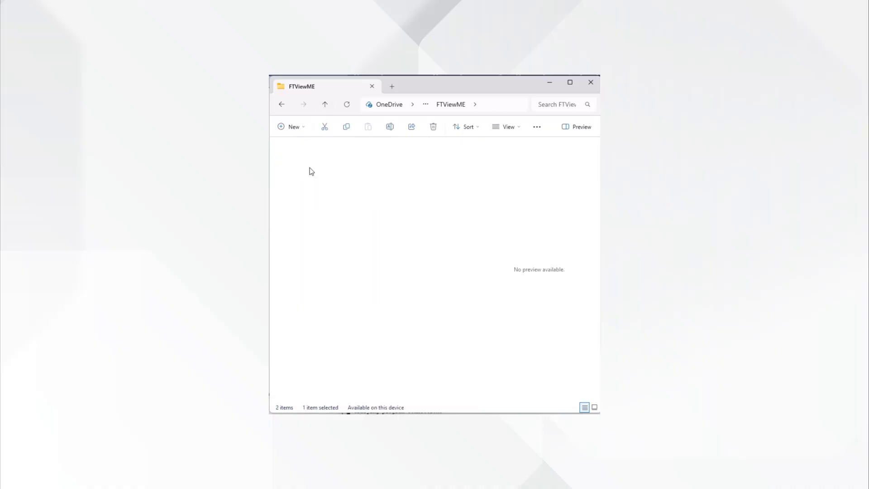
double_click(310, 166)
click(325, 105)
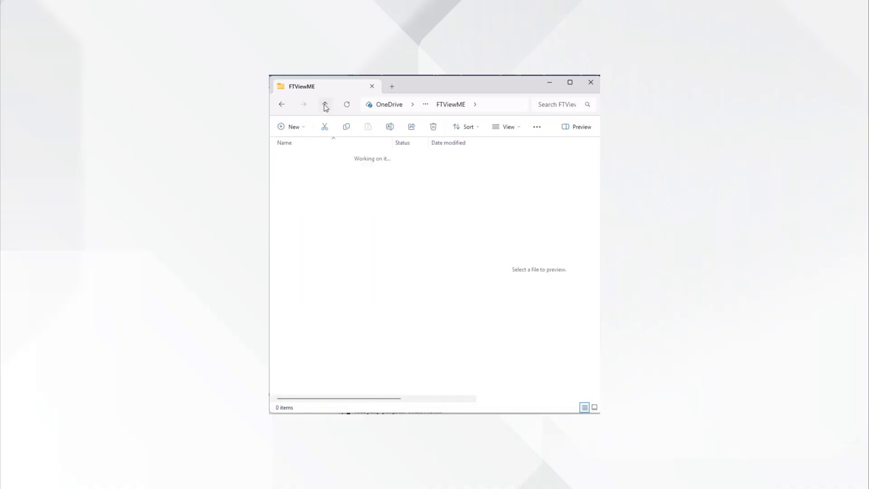
click(325, 105)
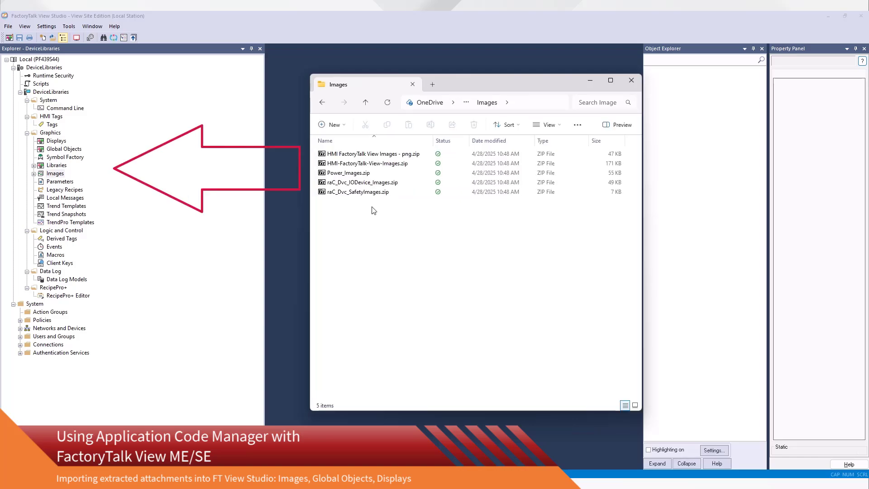
Beside FactoryTalk View Studio, review the HMI FactoryTalk View Images - png.zip archive and the GlobalObjects and Displays folders of FTViewME
click(389, 154)
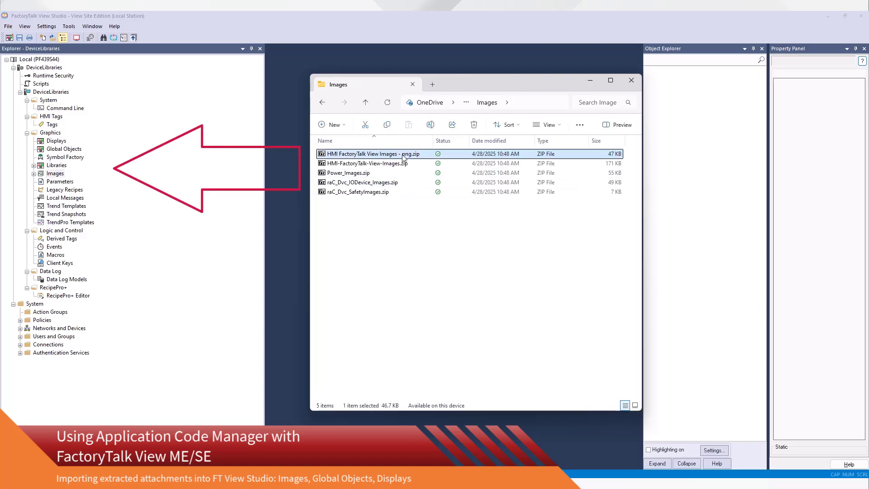
right_click(403, 157)
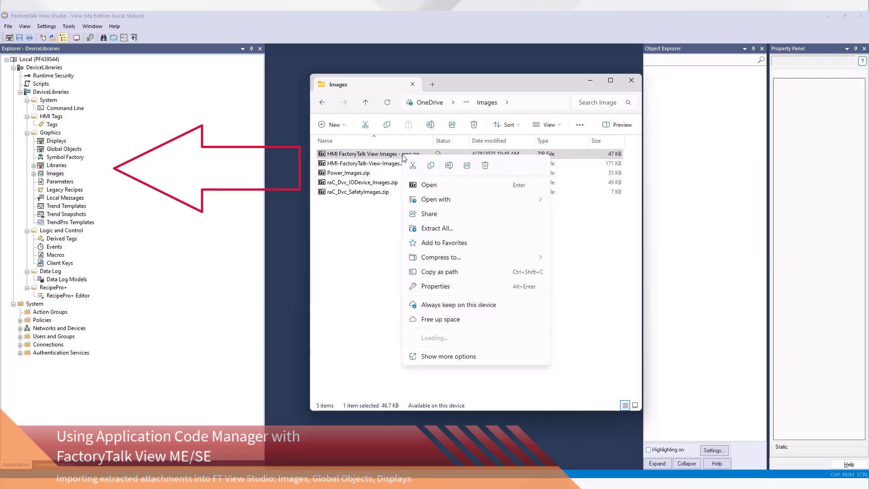
click(421, 198)
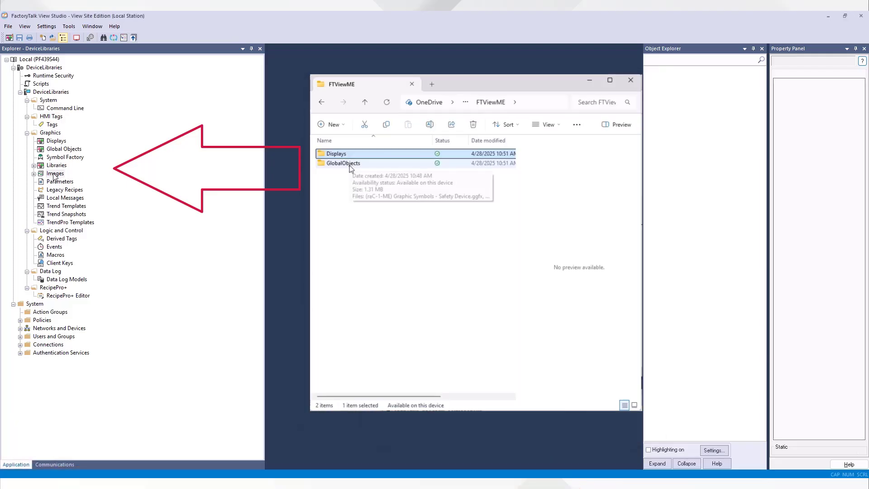
double_click(349, 164)
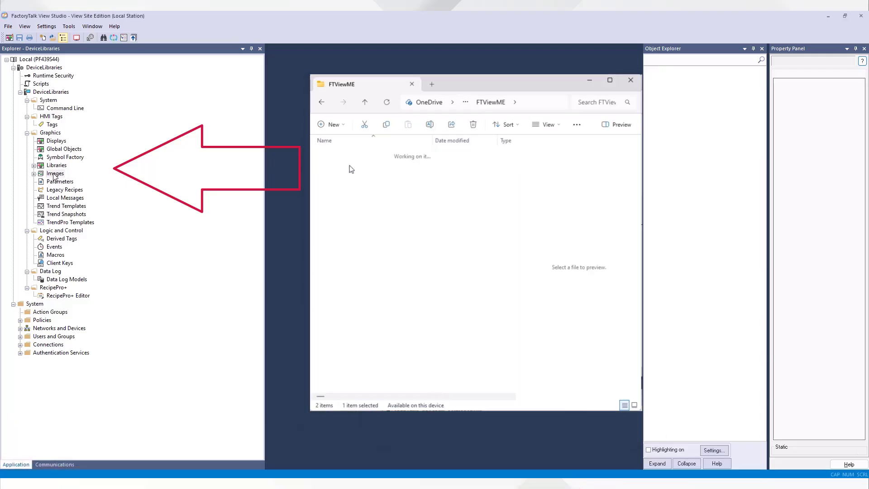
key(alt+Left)
double_click(370, 153)
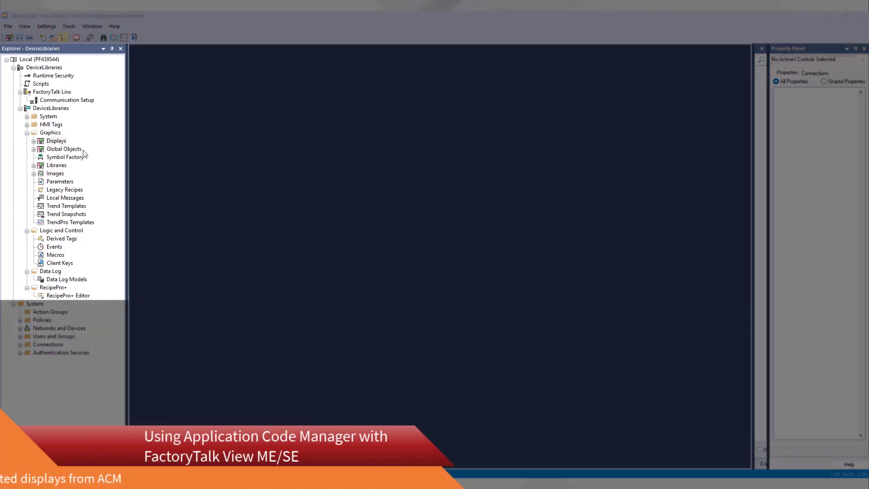
Import graphic information into the displays from the multiple-display batch file DvcLibs_ACM_FTViewSE_Server_BatchImport.xml, with display backup and creation of new objects
right_click(56, 140)
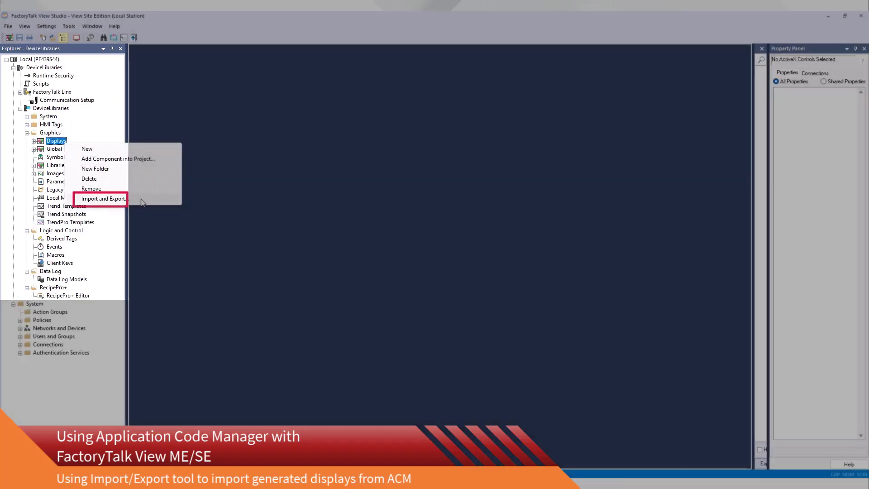
click(140, 200)
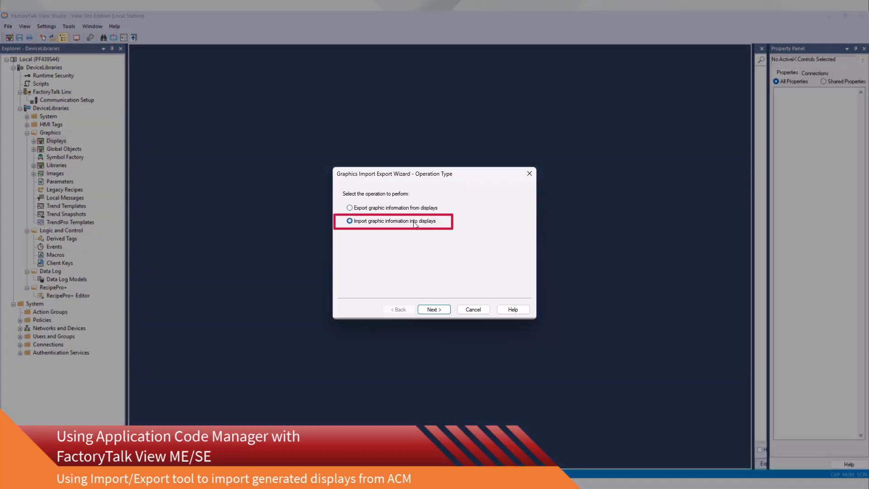
click(407, 221)
click(434, 309)
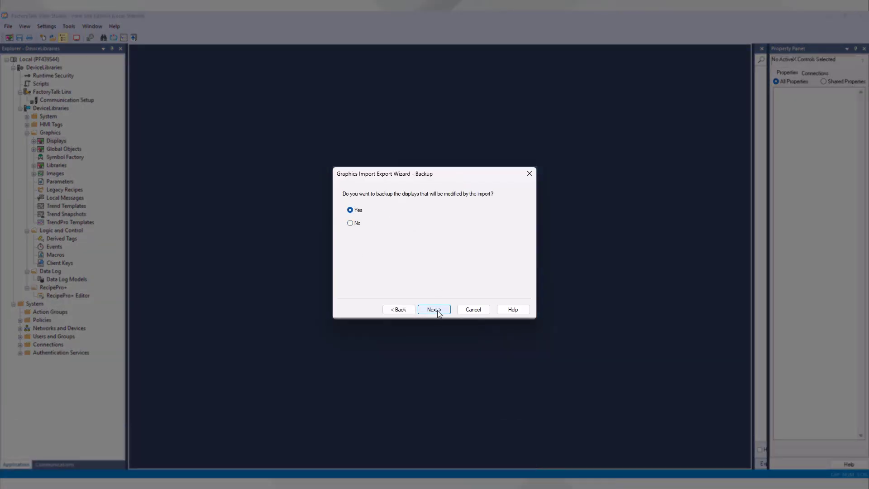
click(434, 309)
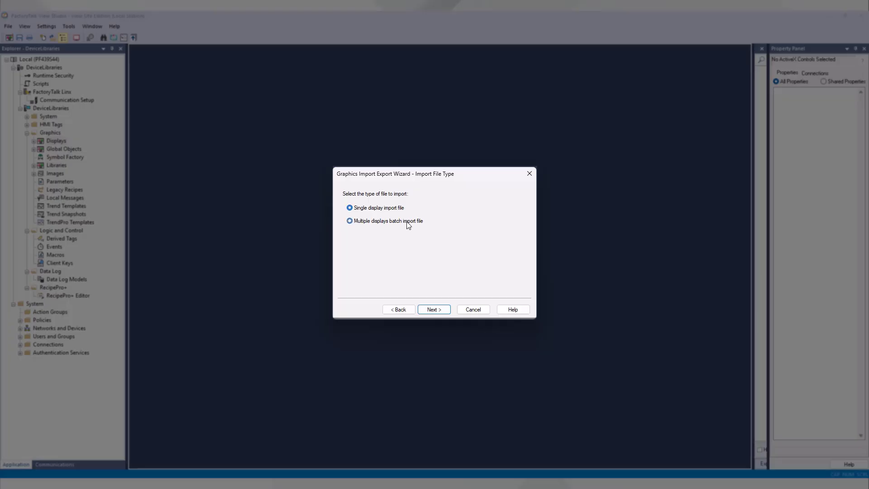
click(407, 223)
click(433, 310)
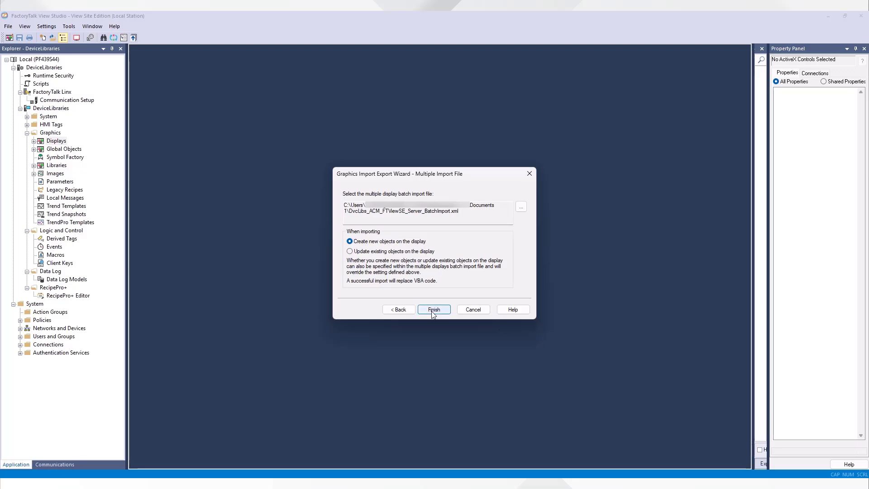
click(433, 309)
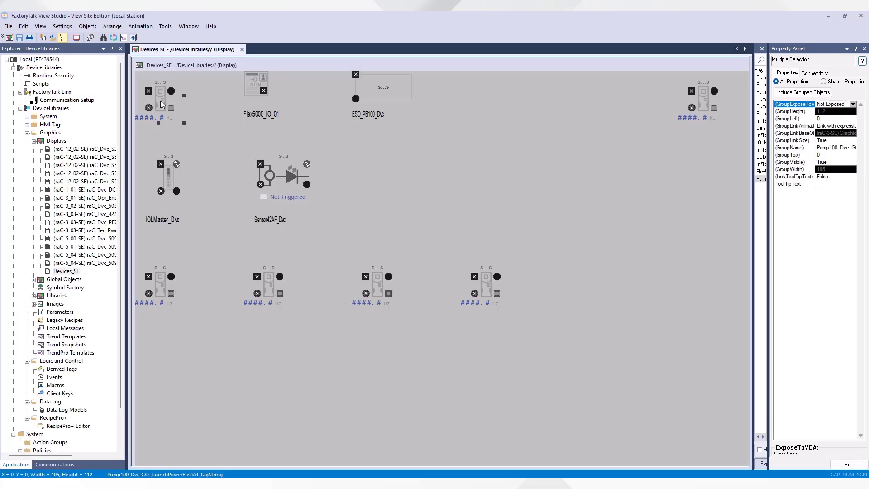
Review the global object parameter values of the Pump100_Dvc, IOLMaster_Dvc and Flex5000_IO_01 objects on the Devices_SE display
right_click(160, 101)
click(214, 355)
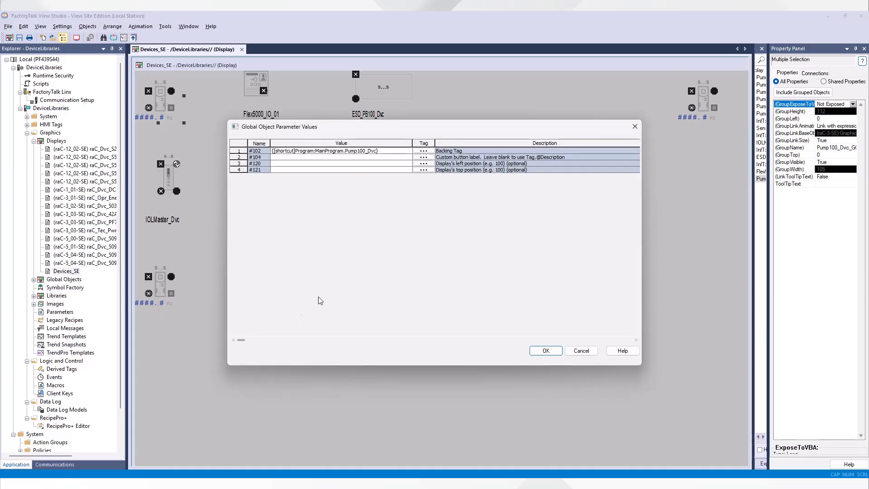
click(581, 351)
click(252, 94)
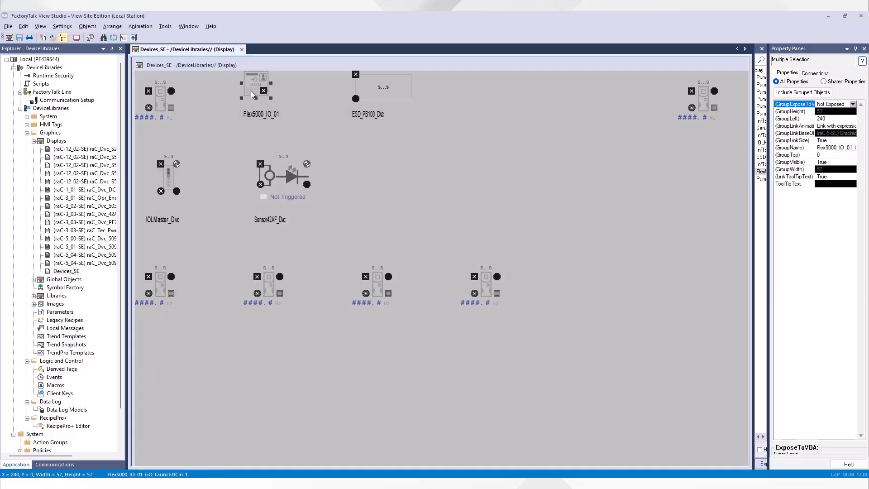
click(168, 175)
right_click(167, 175)
click(276, 354)
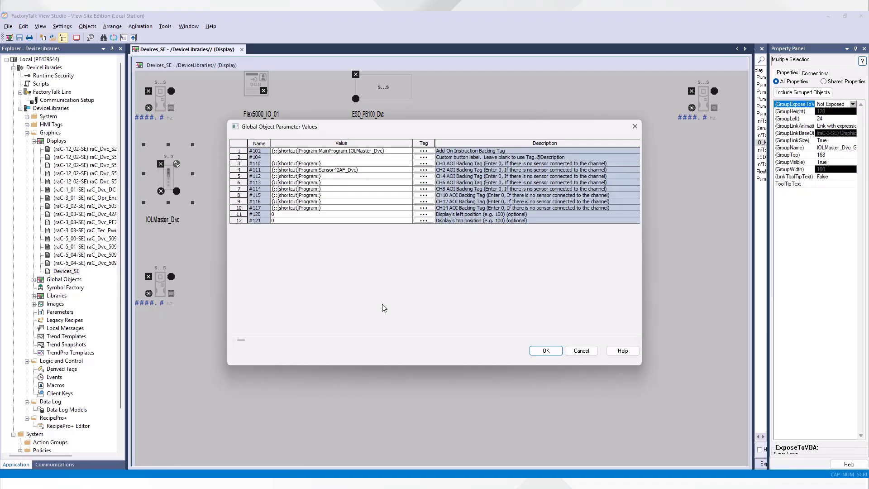
click(585, 353)
right_click(250, 82)
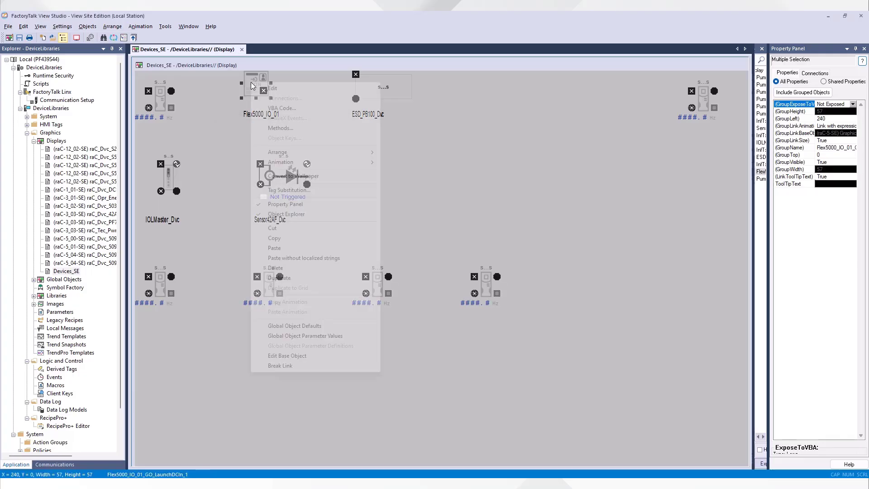
click(299, 333)
click(587, 351)
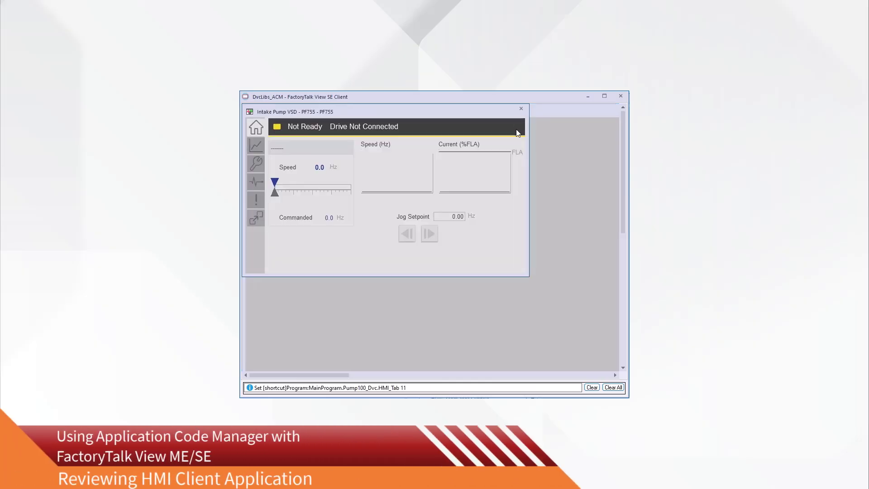
In the FactoryTalk View SE Client, review and close the Intake Pump VSD and Flex5000_IO_01 faceplates
click(521, 108)
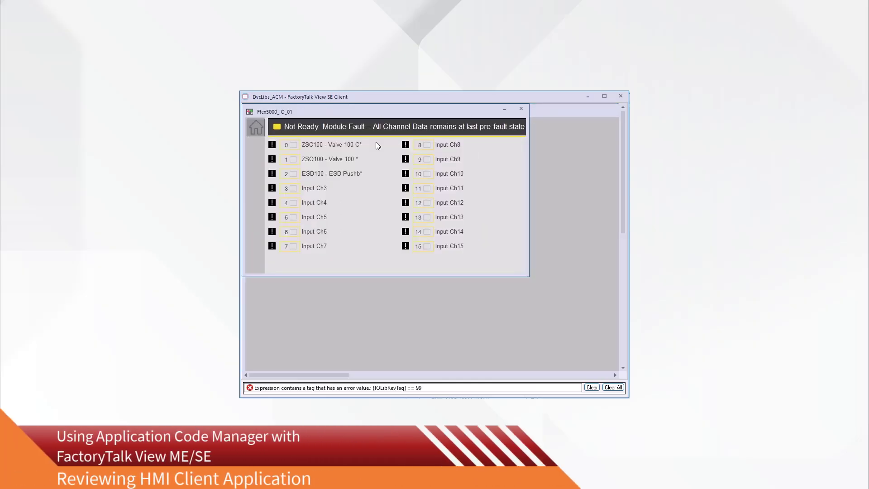
click(519, 111)
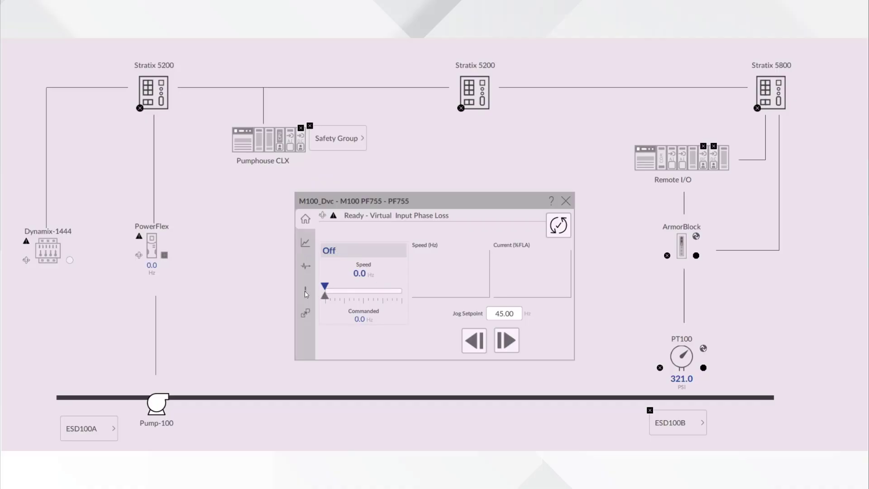
Review the fault and warning details and the drive start inhibits in the M100_Dvc PF755 faceplate, and close it
click(306, 293)
click(552, 273)
scroll(571, 289, down, 1)
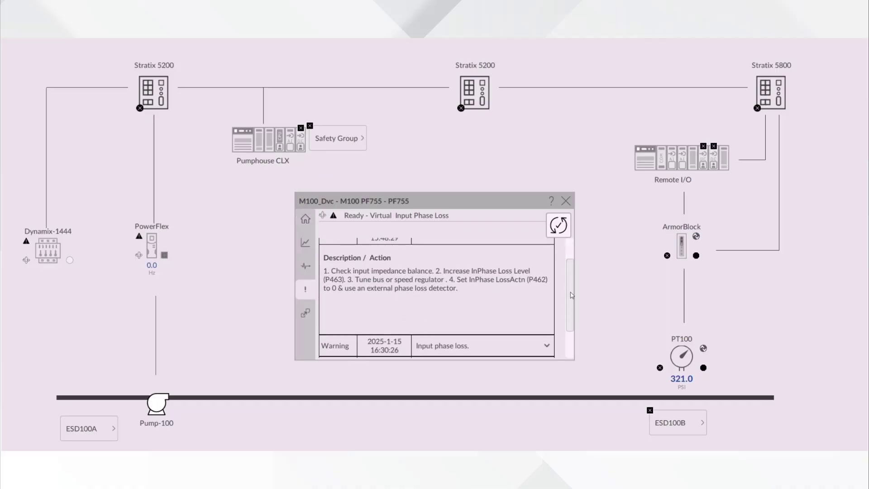
click(307, 266)
click(556, 260)
click(557, 247)
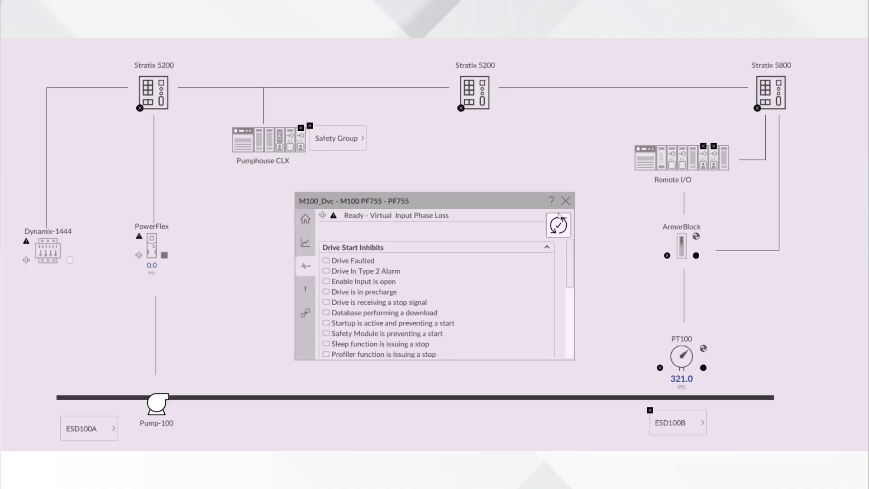
click(566, 200)
View the PowerFlex and Dynamix-1444 faceplates side by side, leaving only the Dynamix-1444 faceplate open over the PowerFlex area
click(148, 248)
drag(422, 219, 697, 234)
click(45, 249)
drag(352, 201, 194, 248)
click(846, 232)
View the PT100 and ArmorBlock faceplates, closing each one after viewing
click(687, 353)
click(569, 203)
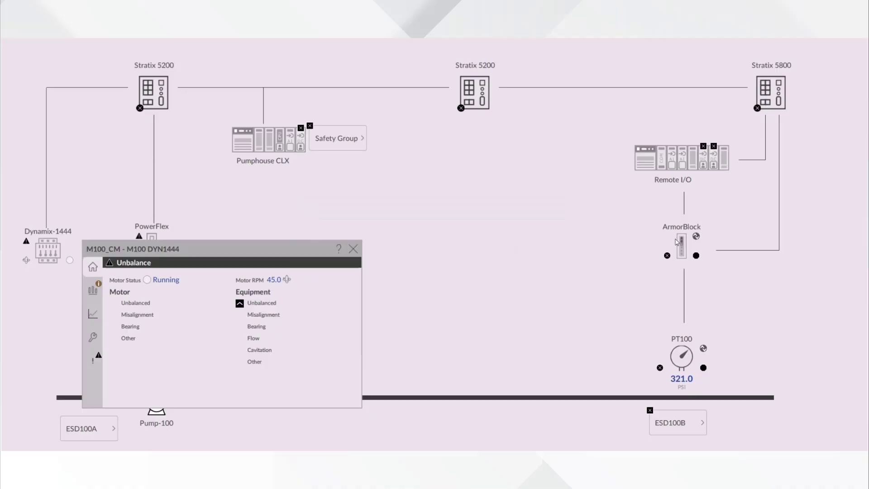
click(680, 244)
click(589, 177)
Open the Remote I/O and PowerFlex faceplates and arrange them with the Dynamix-1444 faceplate across the overview display
click(681, 158)
drag(502, 178, 785, 163)
click(152, 237)
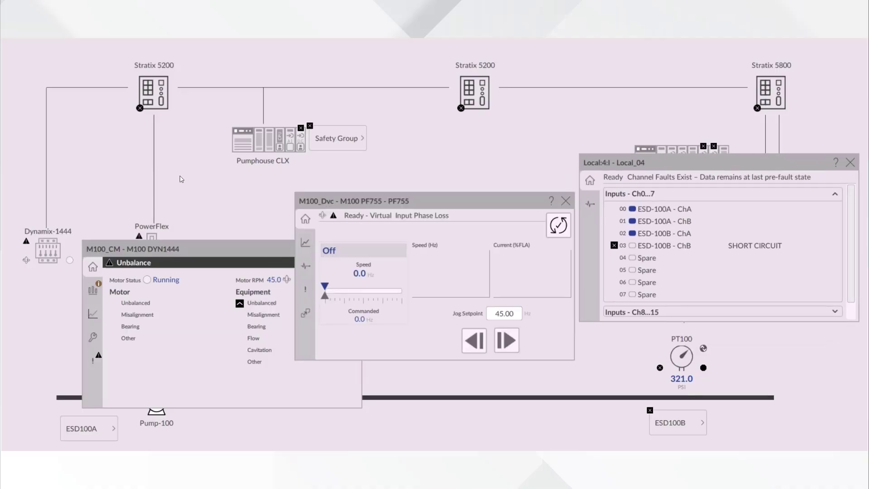
drag(343, 192, 89, 79)
drag(281, 264, 481, 291)
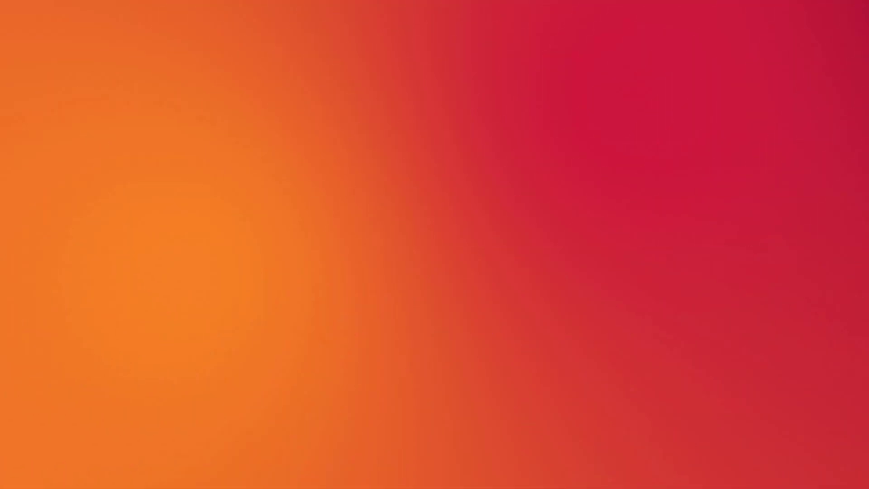